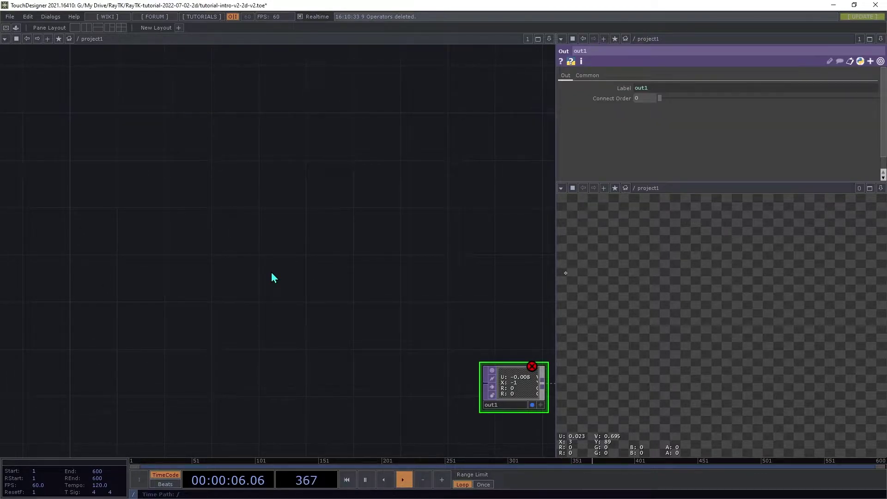
Add a render2D node from the RayTK palette wired into out1 and place it beside out1
key(alt+r)
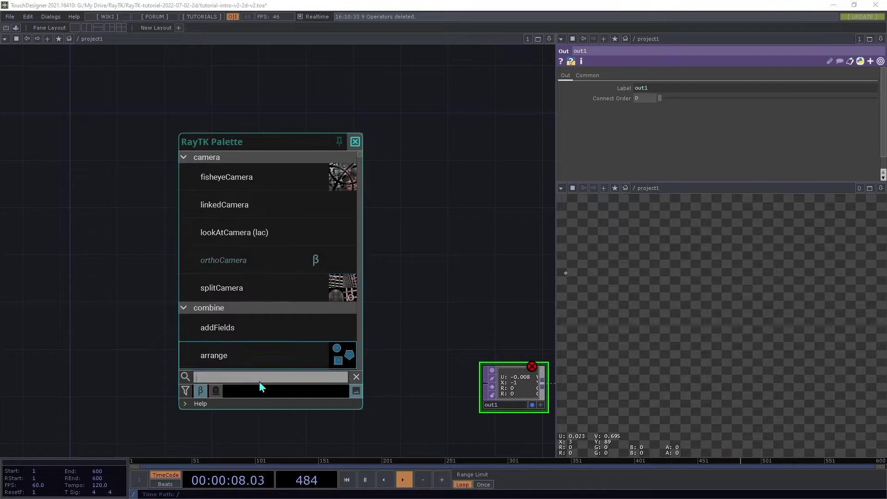
text(ren)
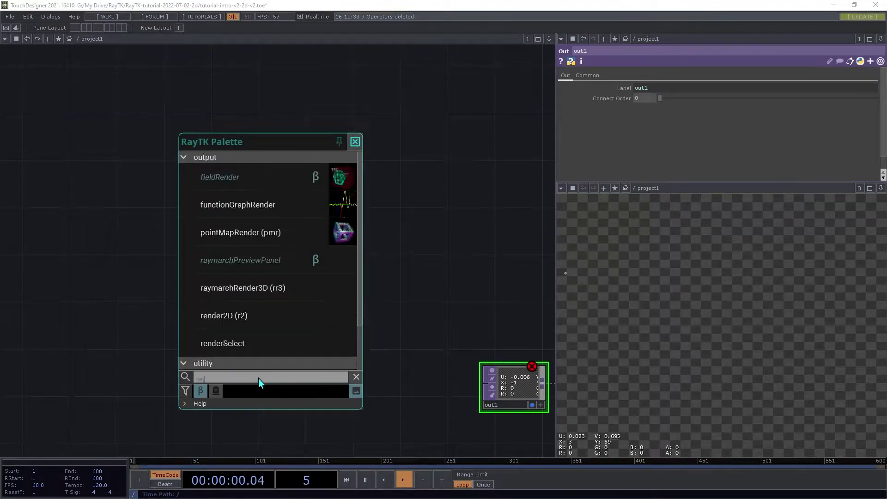
text(d)
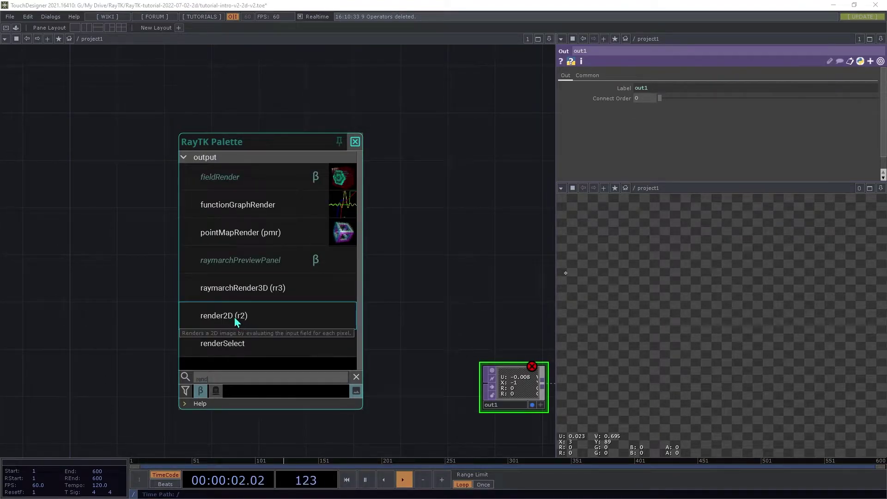
click(234, 317)
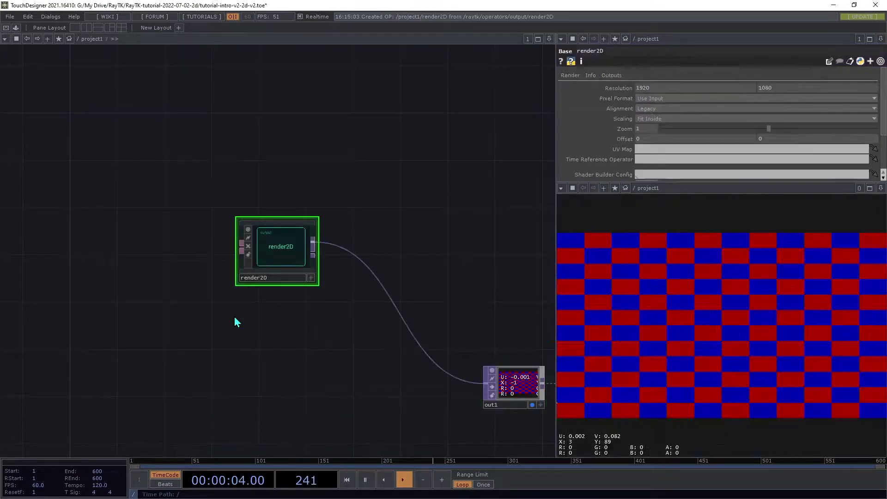
drag(297, 257, 407, 400)
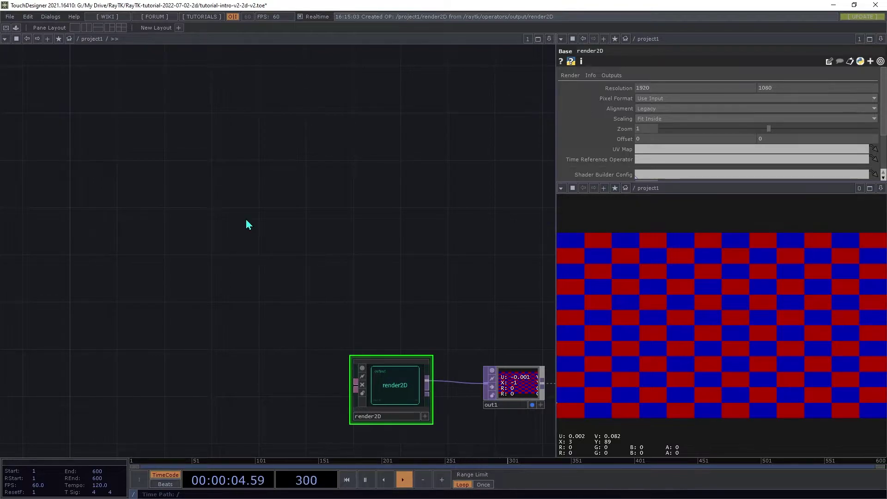
Create a starSdf2d node from the RayTK palette and wire its output into render2D
key(alt+r)
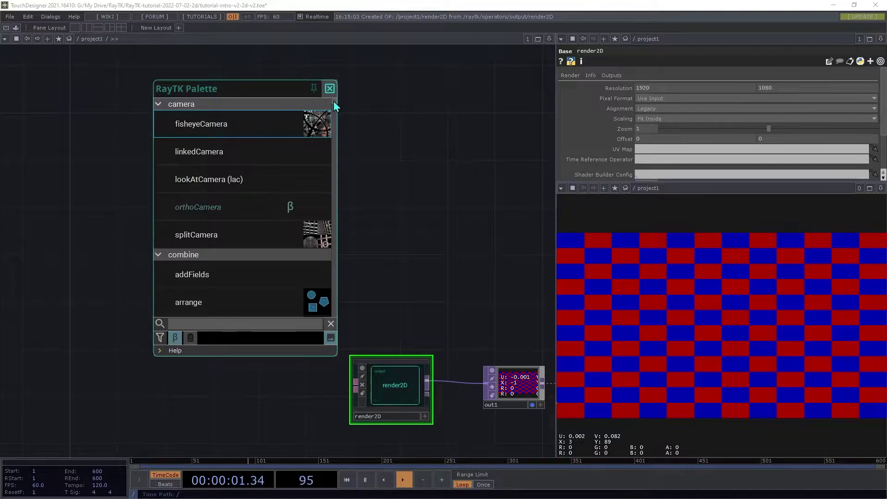
drag(333, 101, 317, 294)
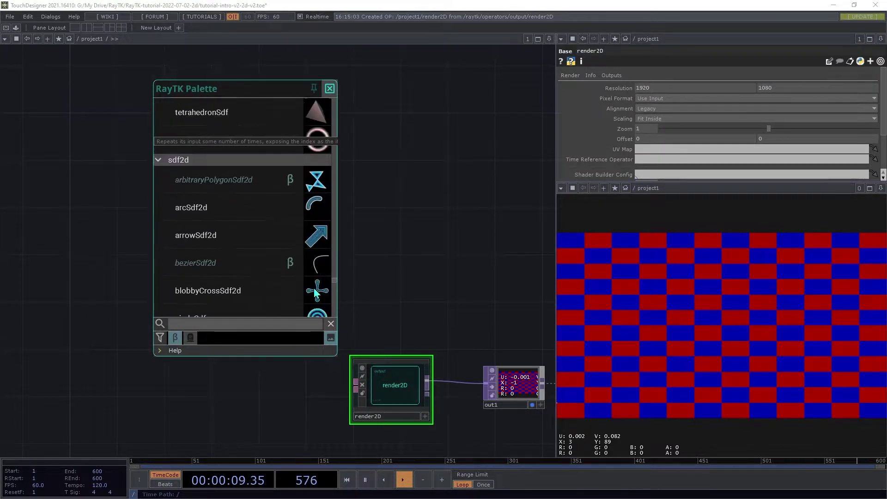
scroll(249, 255, down, 1)
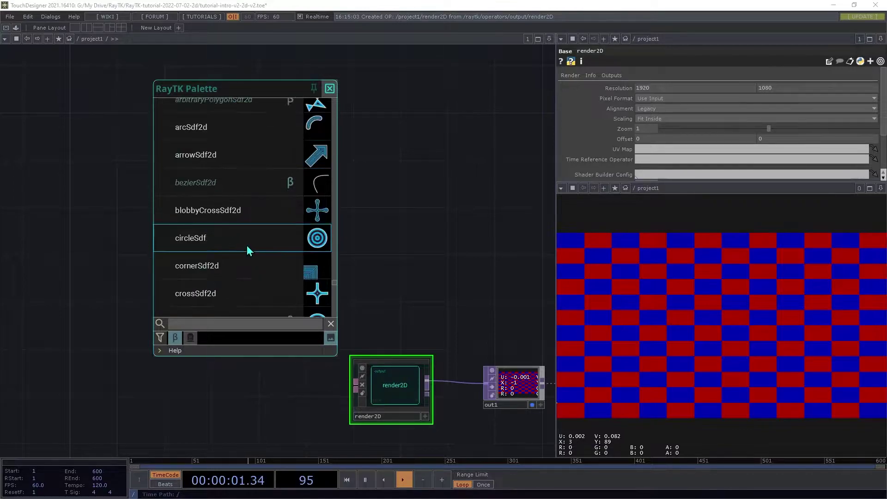
scroll(245, 247, up, 2)
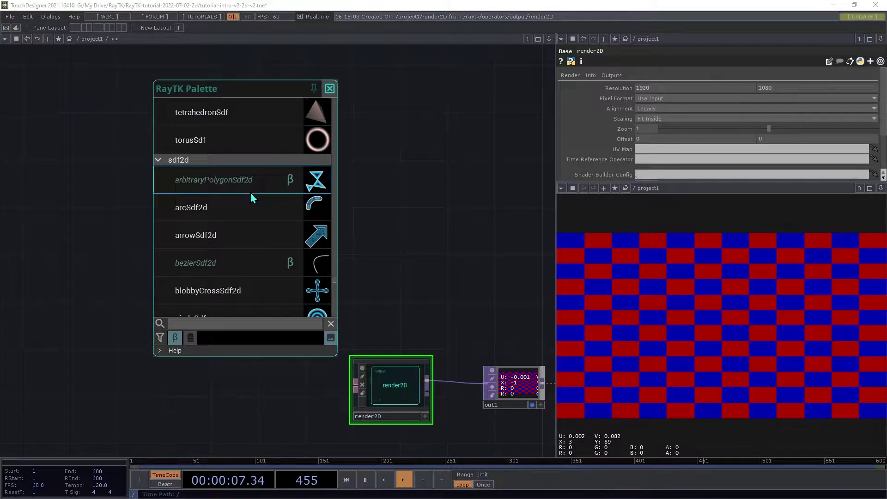
scroll(238, 219, down, 2)
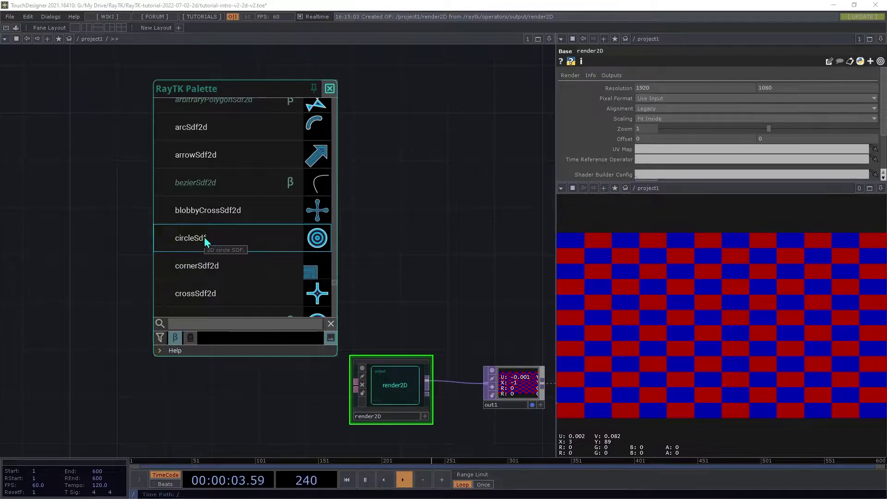
click(213, 323)
text(st)
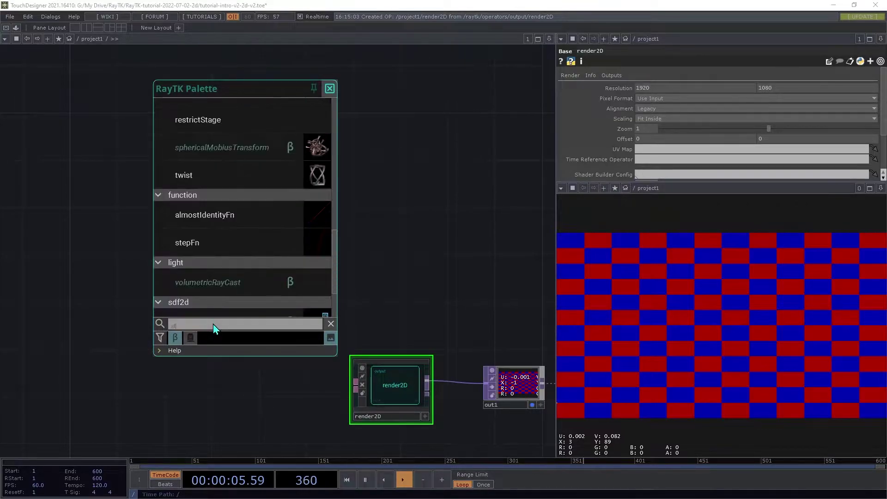
text(ar)
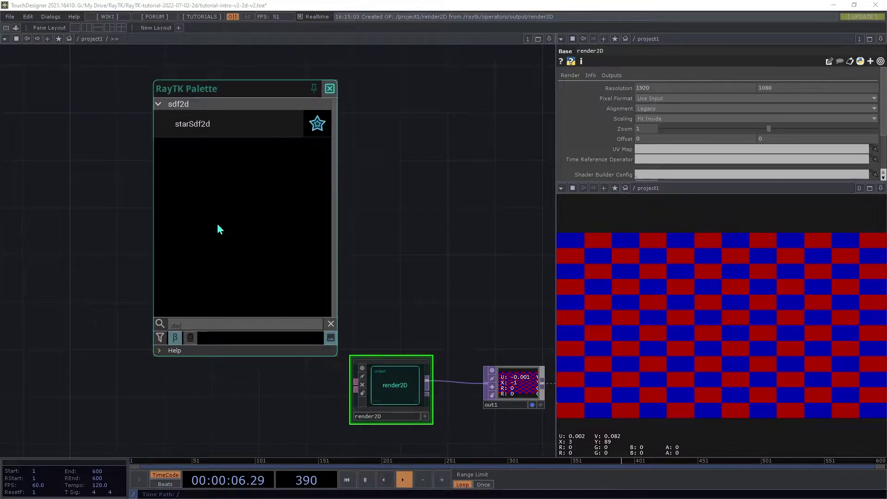
click(203, 124)
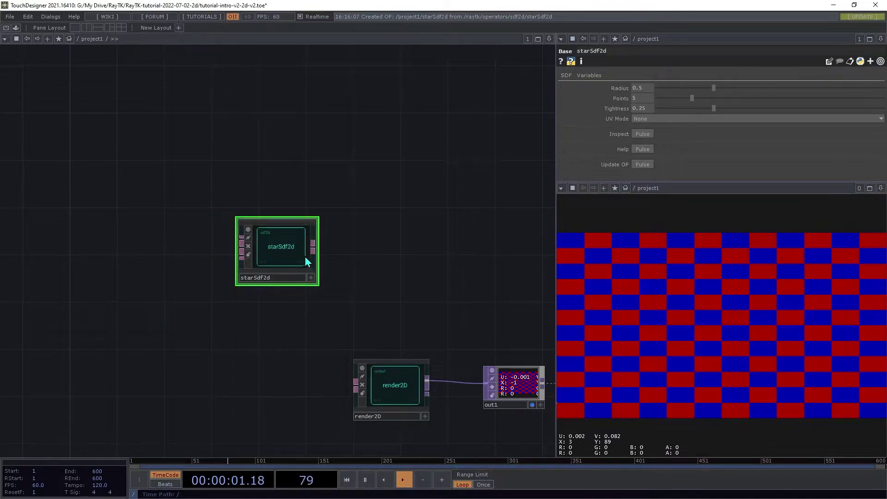
drag(313, 249, 358, 368)
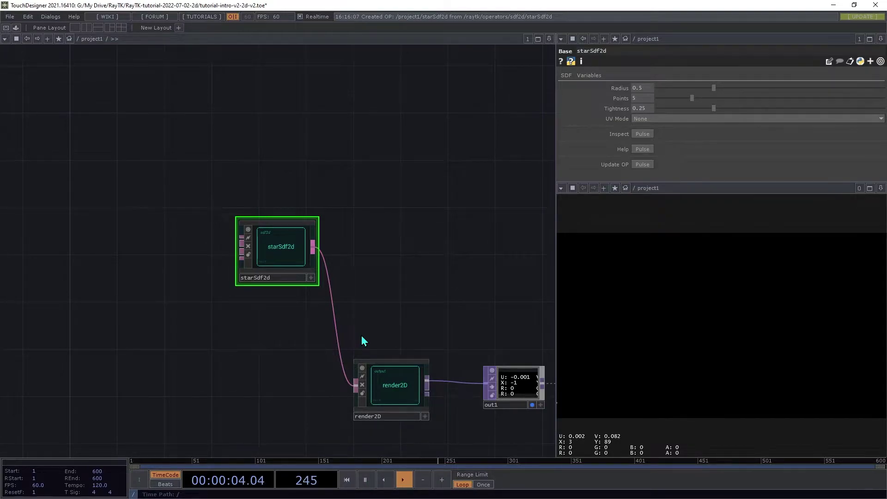
Reconnect out1's input to render2D's output so the star distance field displays
click(483, 386)
click(427, 390)
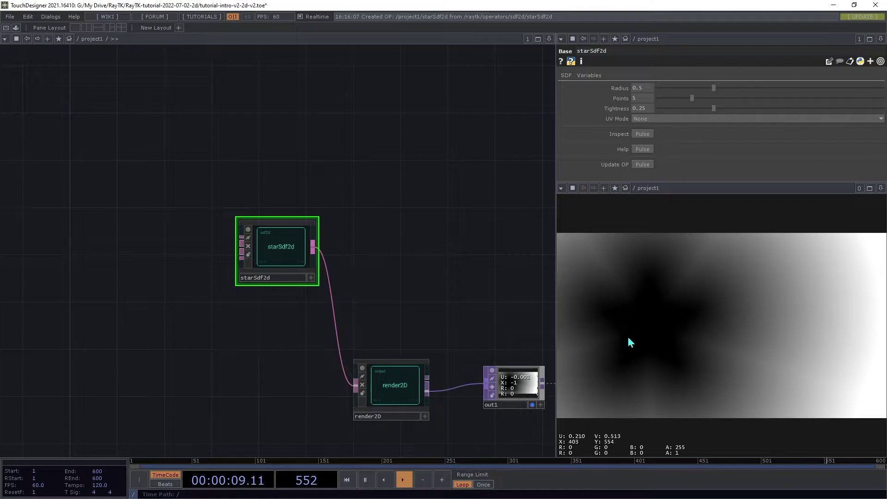
Set render2D's image alignment to Center and its zoom to 0.5
click(394, 389)
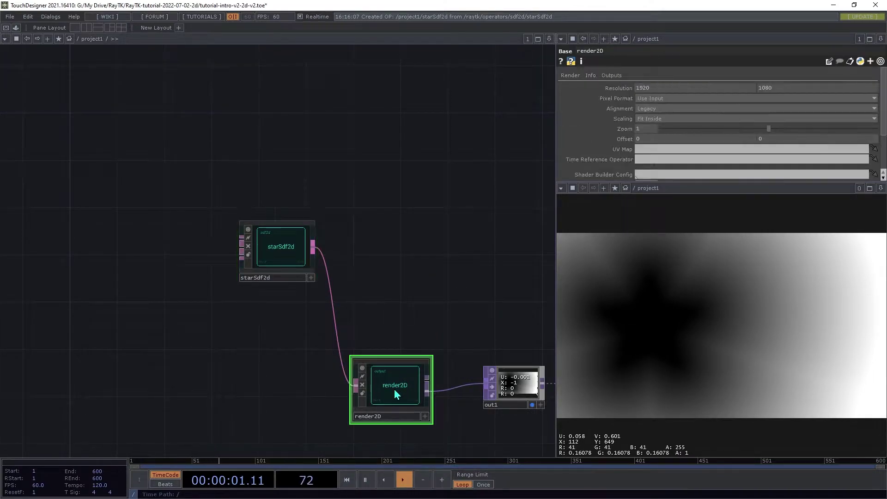
click(648, 108)
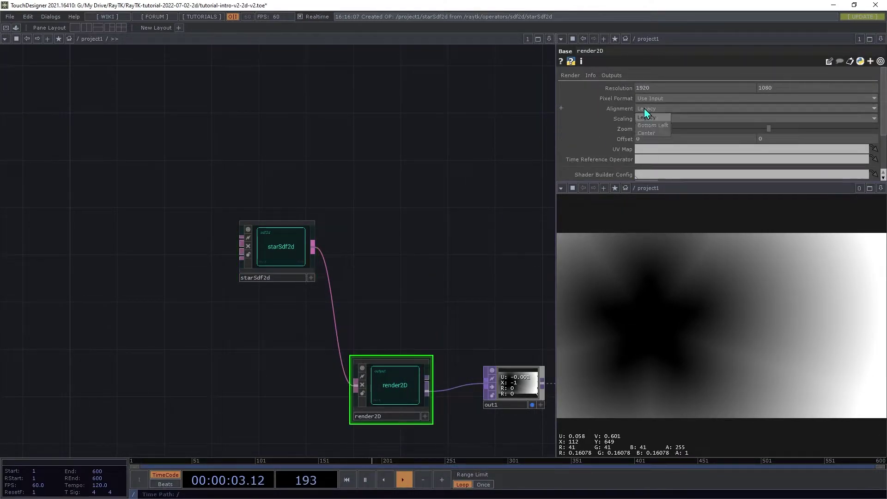
click(647, 119)
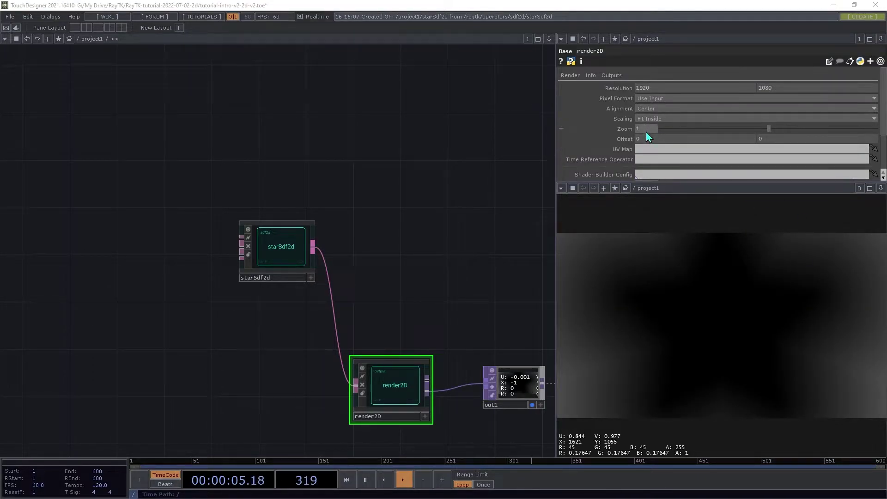
text(0.5)
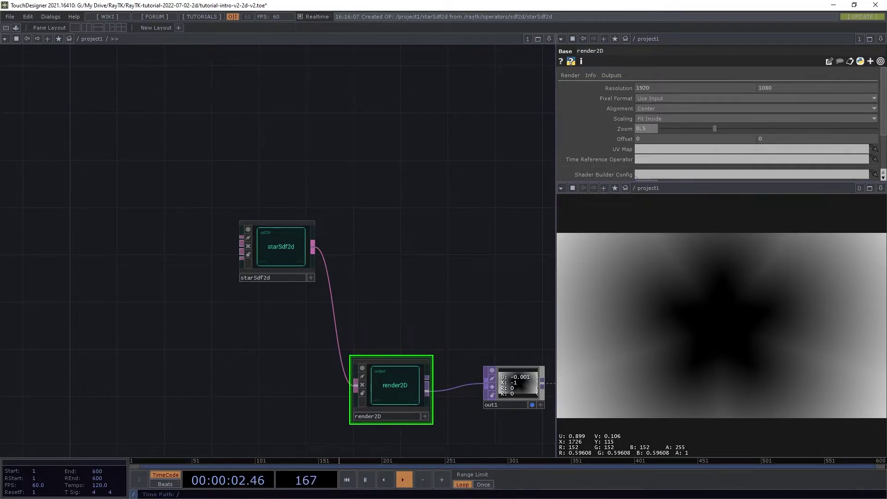
right_click(678, 296)
click(704, 276)
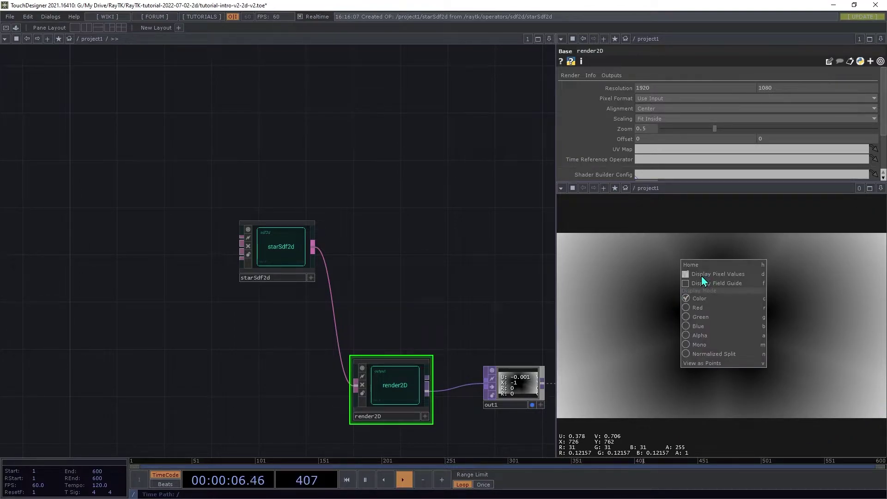
click(738, 278)
click(814, 340)
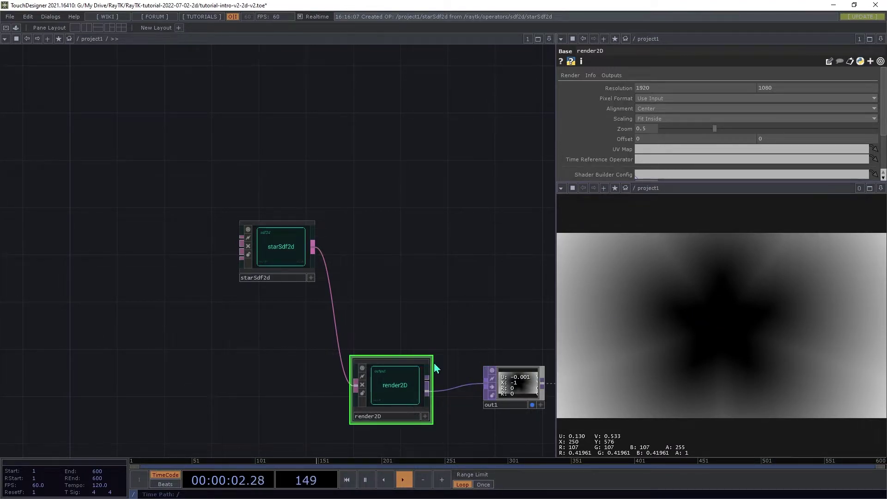
Switch render2D's pixel format to 32-bit float (RGBA)
click(658, 99)
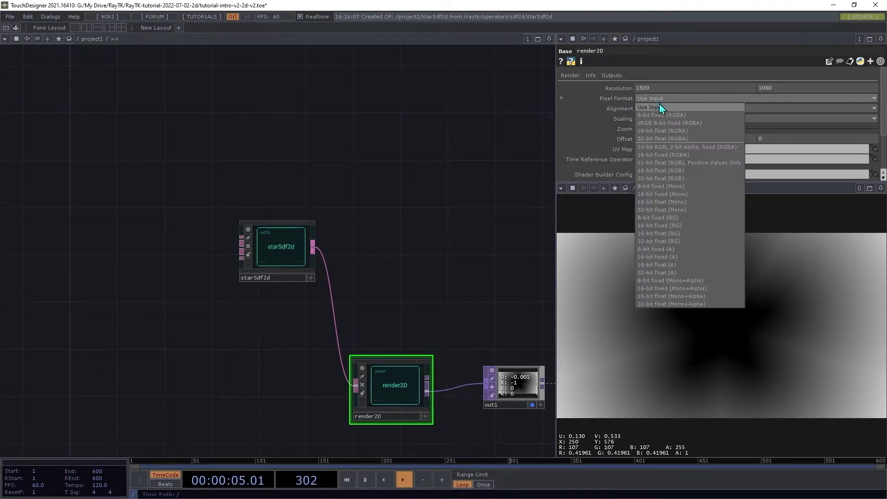
click(676, 140)
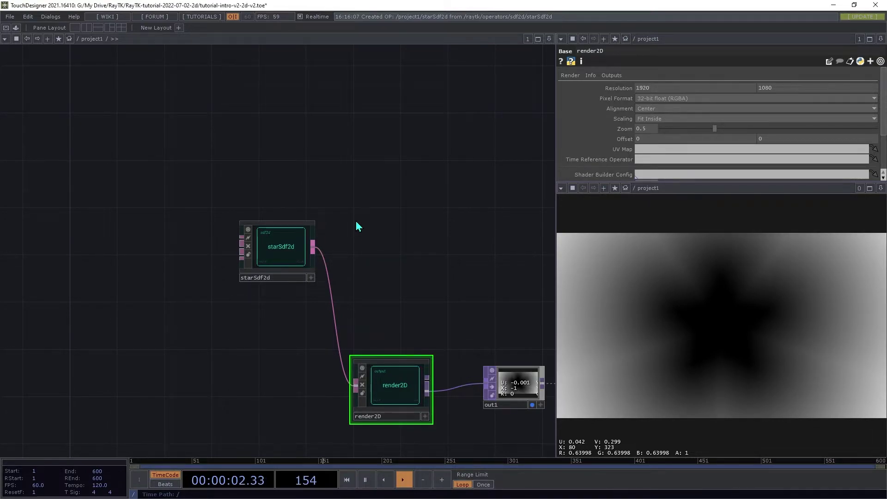
Insert a colorizeSdf2d node between starSdf2d and render2D
key(alt+r)
text(c)
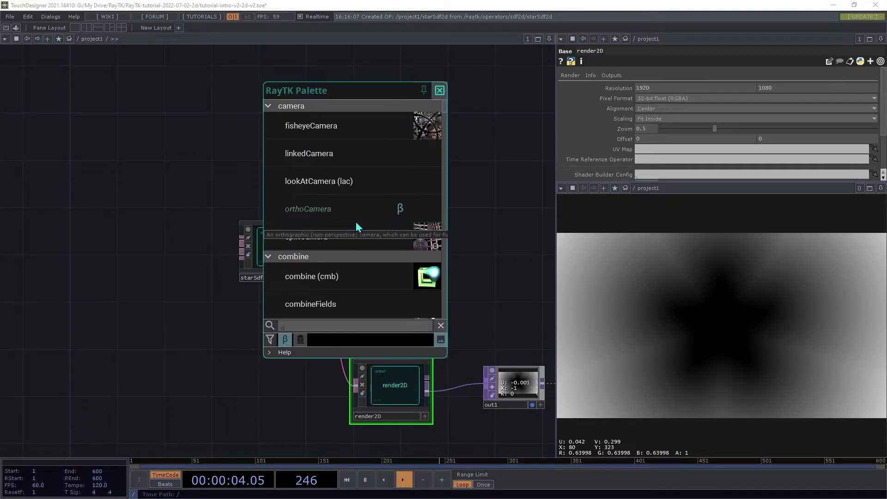
text(olori)
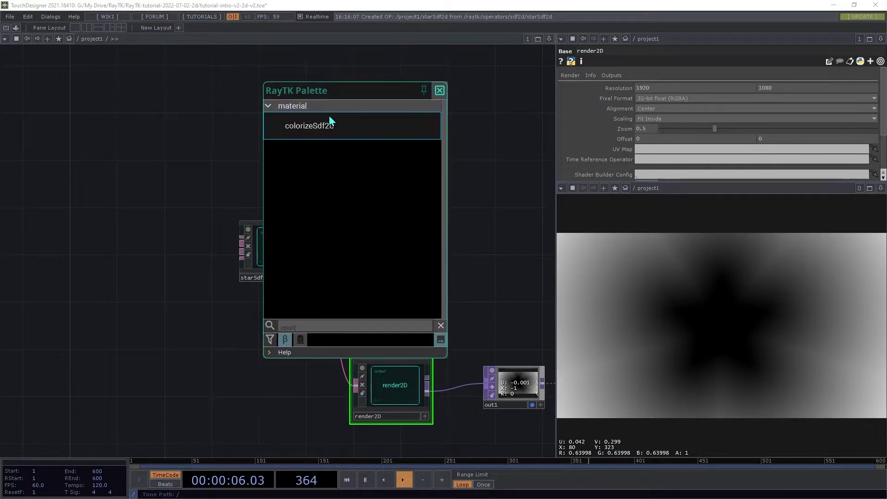
click(325, 128)
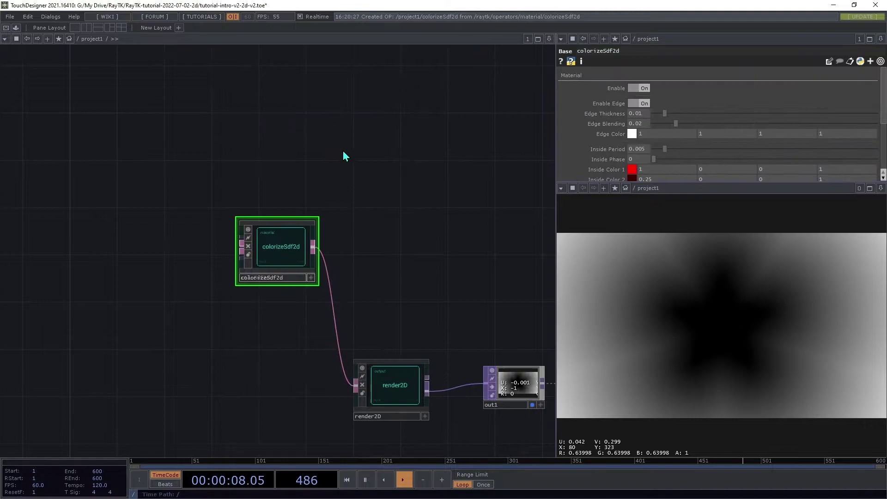
mouse_move(296, 248)
mouse_down()
mouse_move(397, 260)
mouse_move(313, 248)
mouse_up()
drag(427, 256, 371, 373)
drag(384, 257, 372, 245)
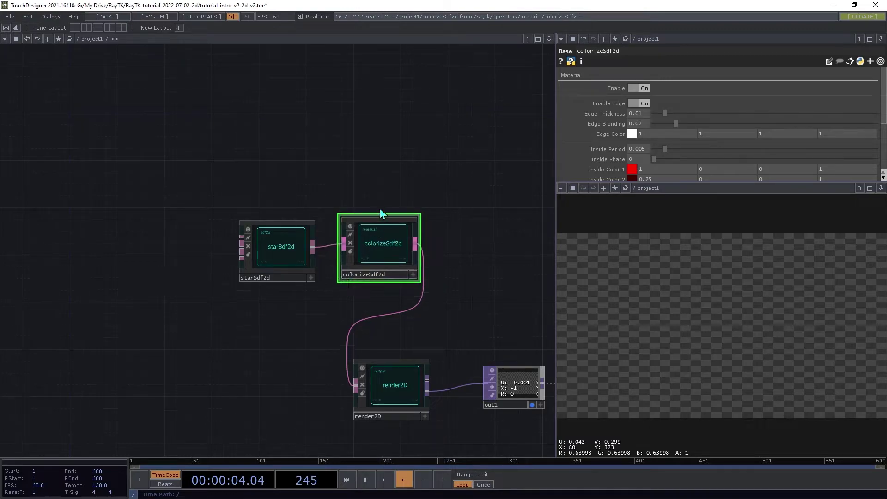
Move starSdf2d and colorizeSdf2d together up and to the left
drag(421, 193, 298, 262)
drag(295, 263, 145, 215)
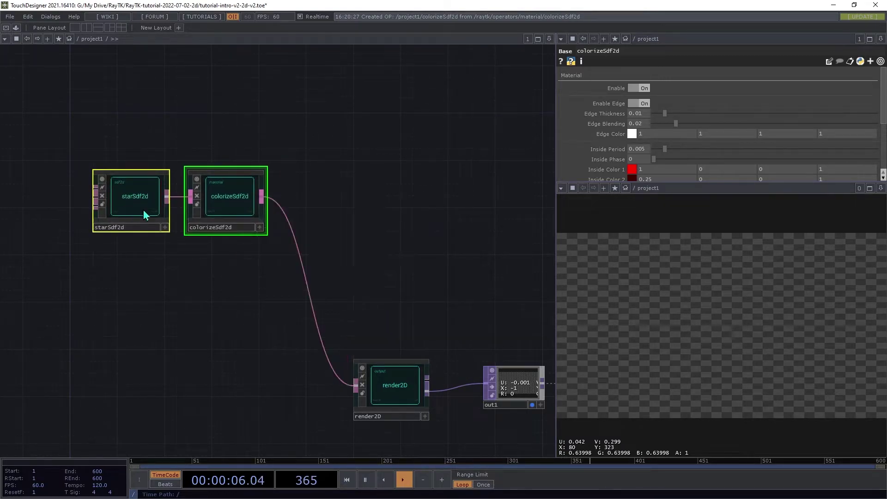
click(320, 267)
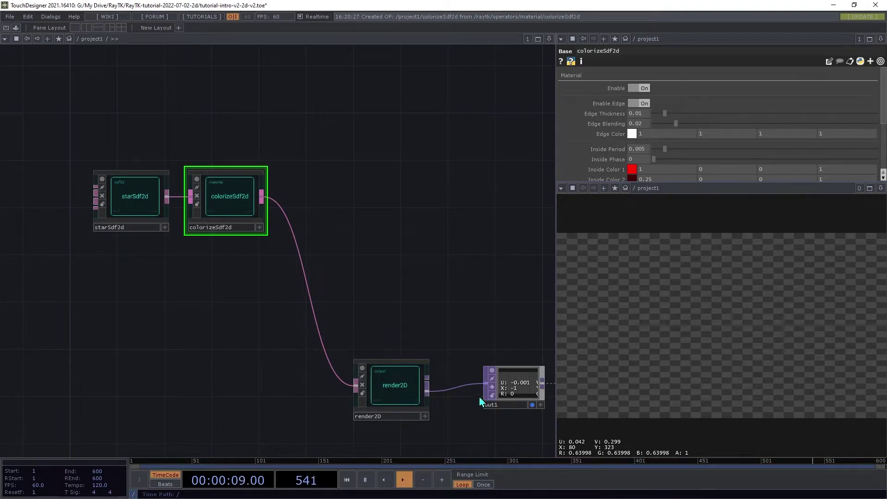
Reconnect out1 so the viewer shows the red star amid green contour rings
drag(485, 385, 443, 382)
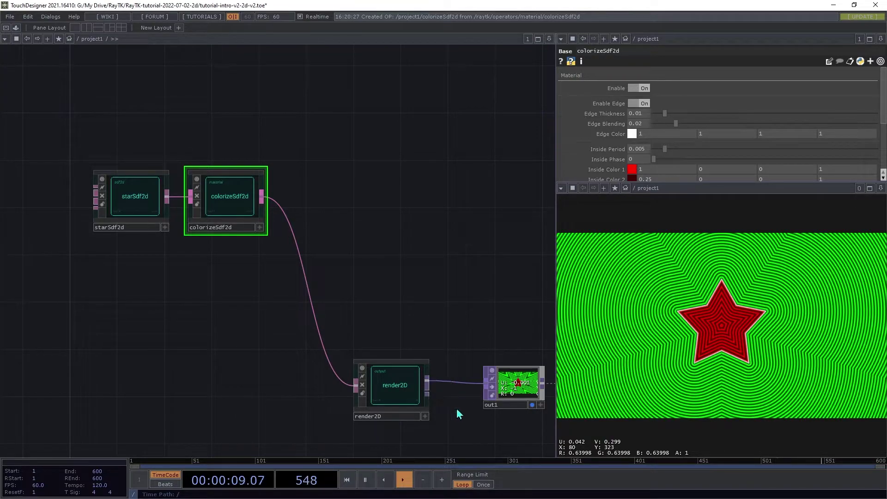
click(651, 462)
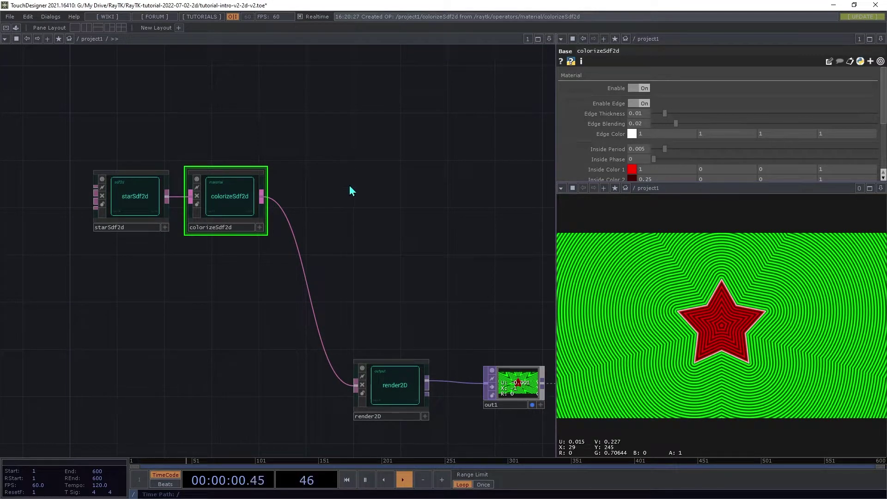
Create a noiseField node and wire it into render2D in place of colorizeSdf2d
key(alt+r)
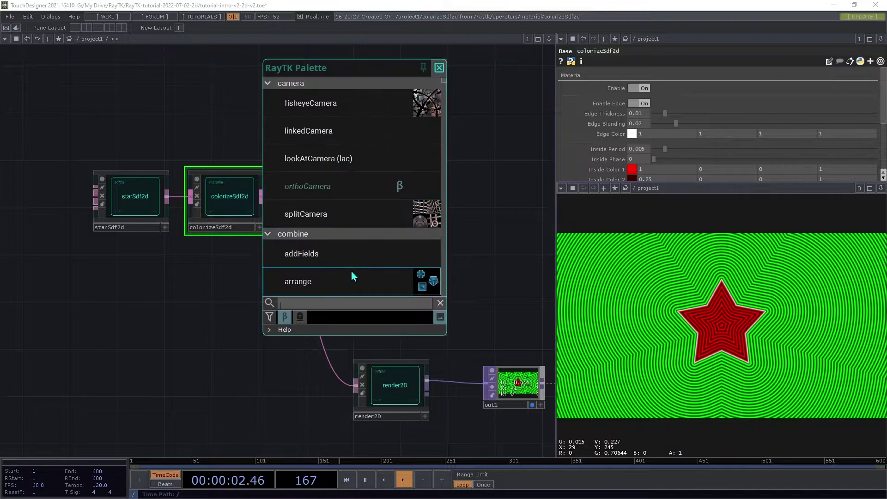
text(noi)
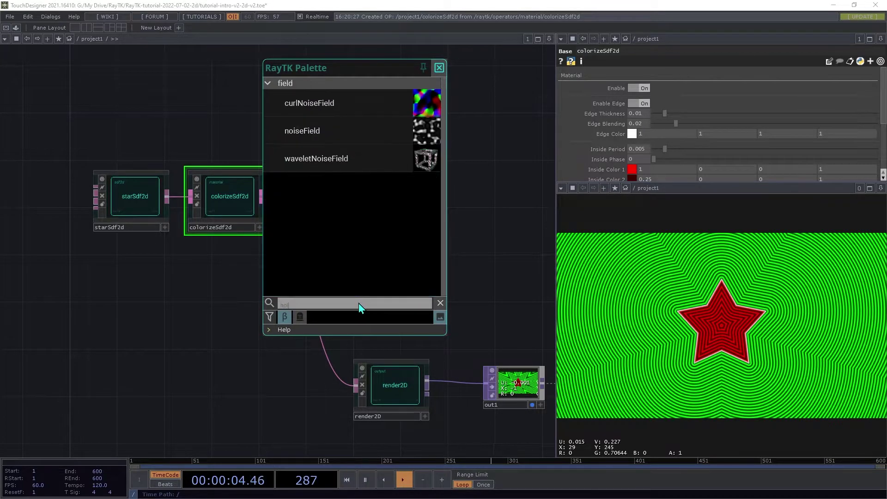
click(329, 137)
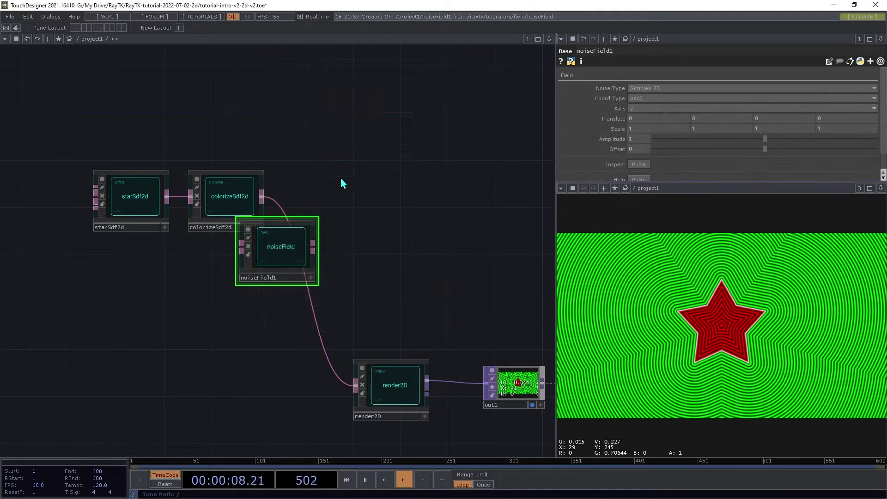
drag(301, 257, 334, 400)
drag(334, 401, 355, 386)
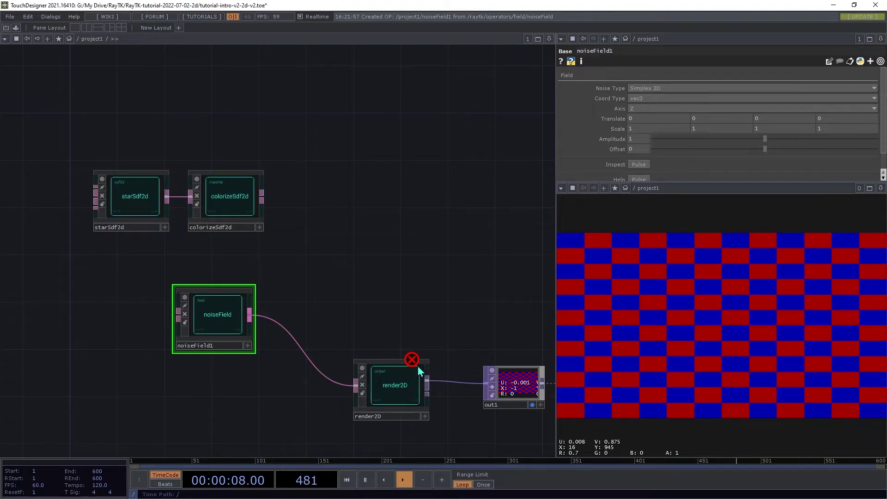
Check render2D's error, then set noiseField1's Coord Type to vec2
middle_click(394, 389)
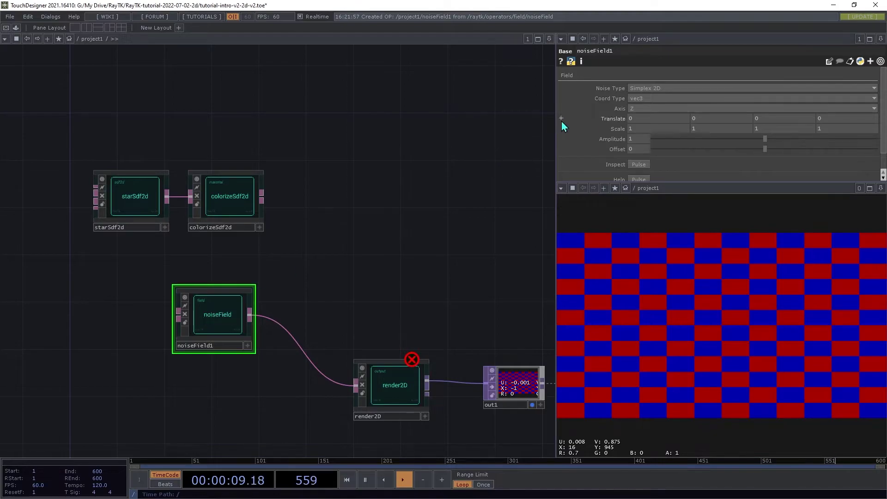
click(637, 98)
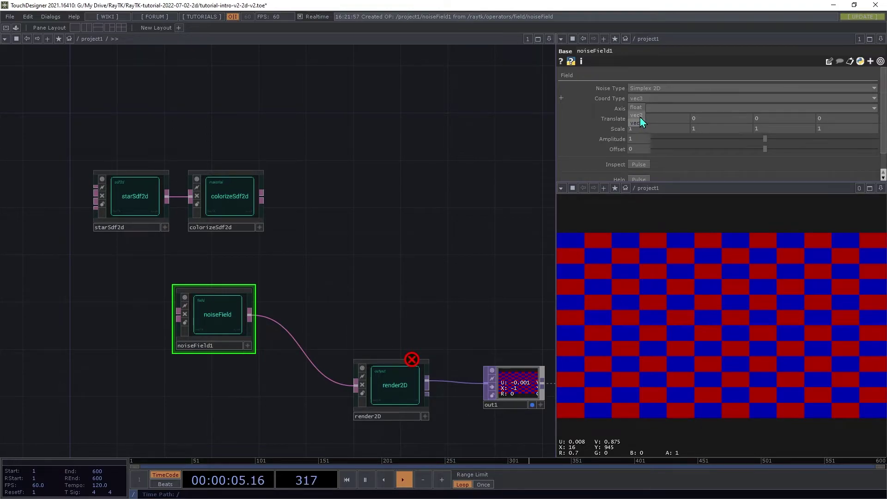
click(637, 116)
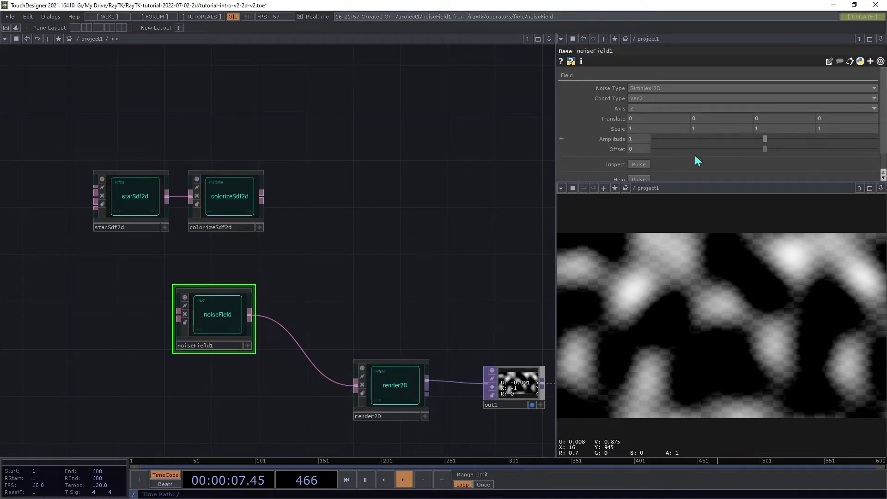
Set noiseField1's Translate X to 0.1 and undo a trial amplitude change
mouse_move(643, 119)
mouse_down()
mouse_move(645, 104)
mouse_move(633, 104)
mouse_move(666, 120)
mouse_move(667, 113)
mouse_move(647, 114)
mouse_up()
mouse_move(765, 139)
mouse_down()
mouse_move(845, 139)
mouse_move(775, 139)
mouse_up()
key(ctrl+z)
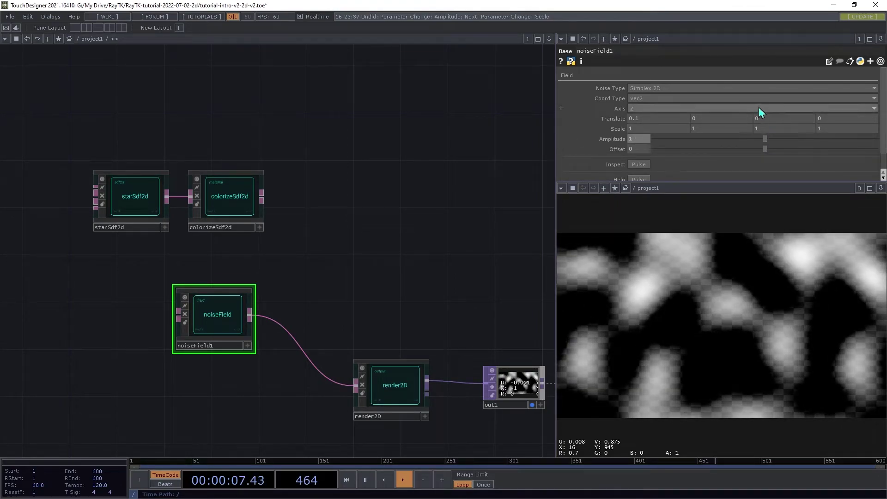
Switch the noise type to Cellular 2D and undo a trial amplitude increase
click(712, 90)
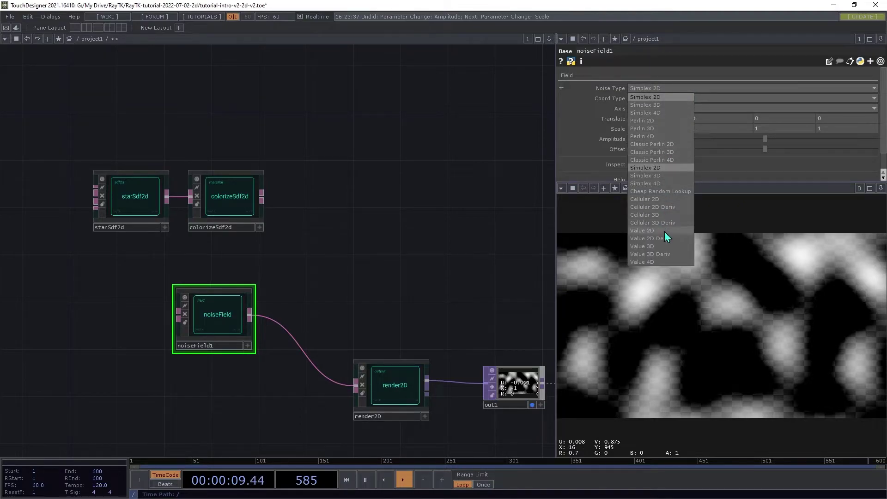
click(659, 200)
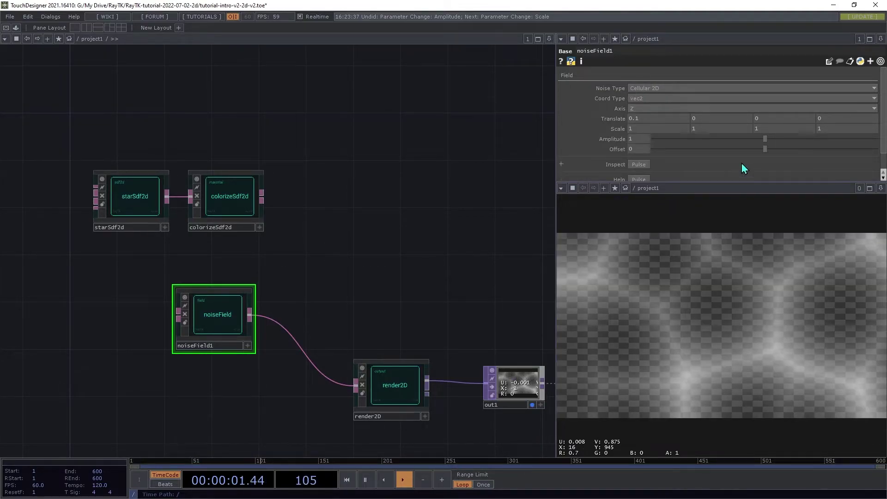
drag(766, 139, 813, 140)
key(ctrl+z)
key(ctrl+z)
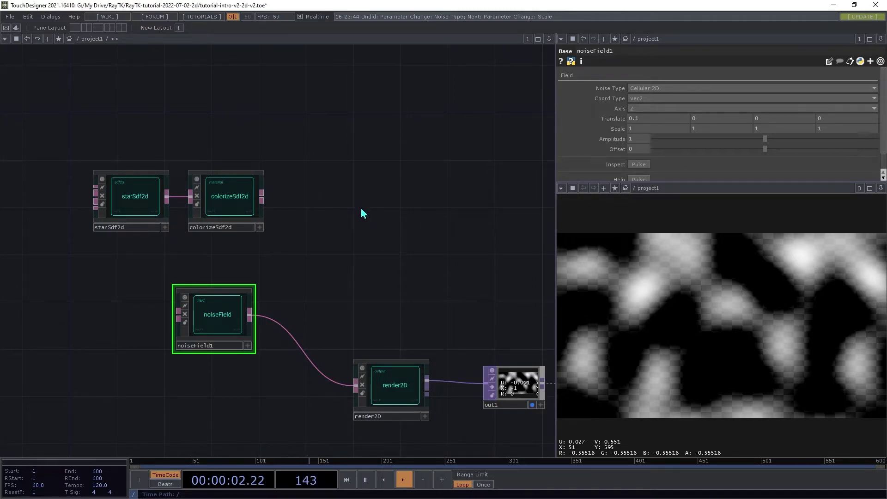
Add a moduloPolar operator from the RayTK palette and wire noiseField1 → moduloPolar1 → render2D
key(alt+r)
click(345, 308)
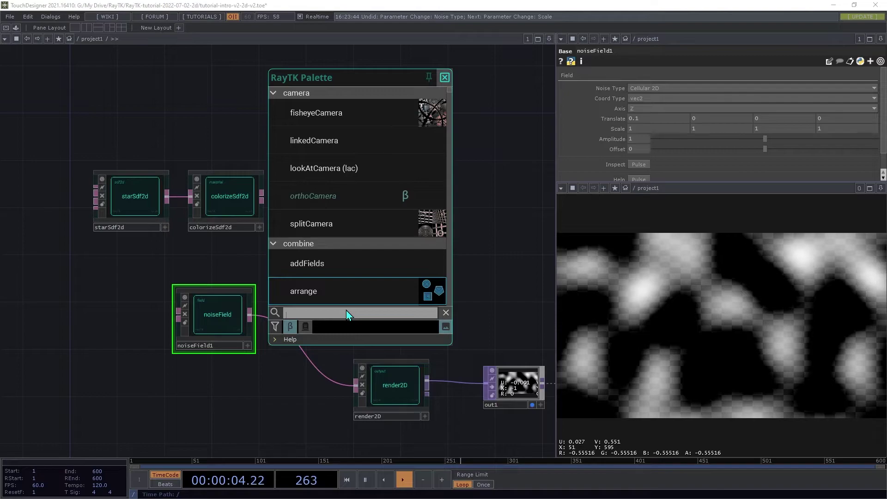
text(modo)
text(l)
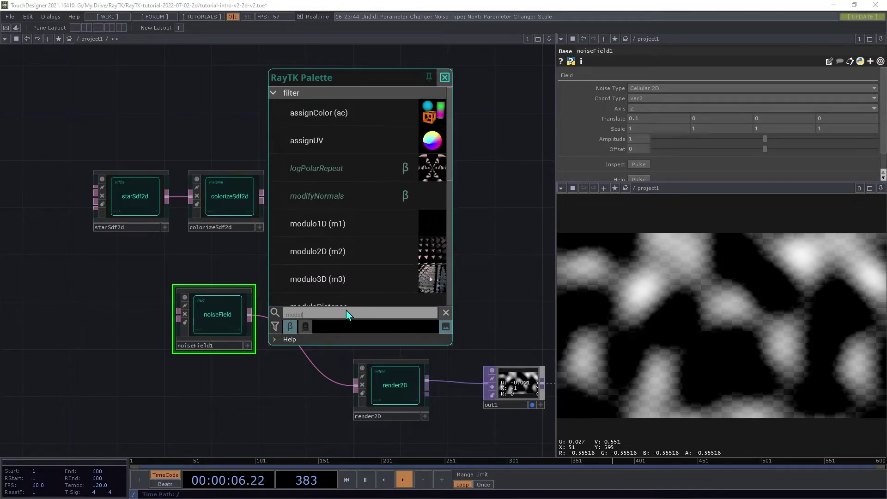
text(op)
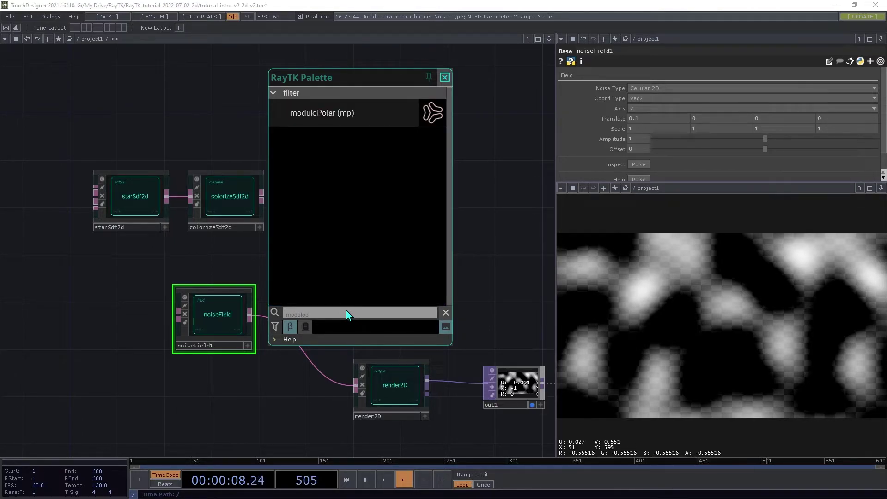
click(322, 111)
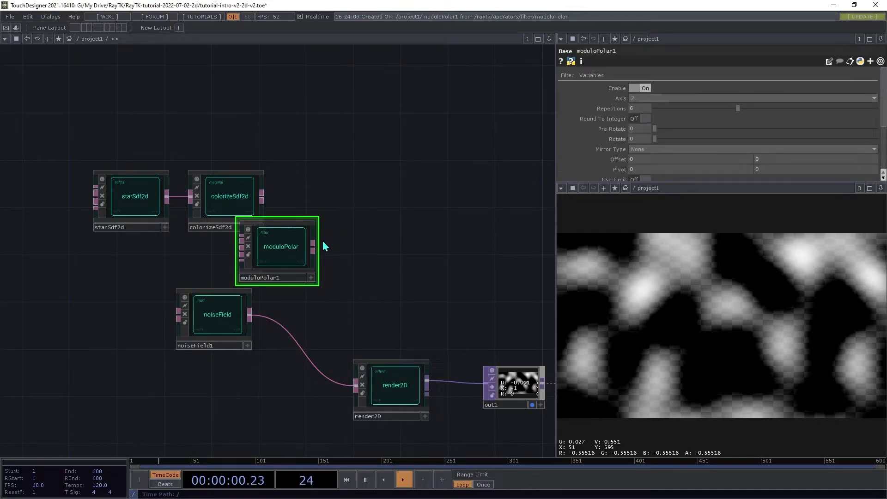
click(354, 302)
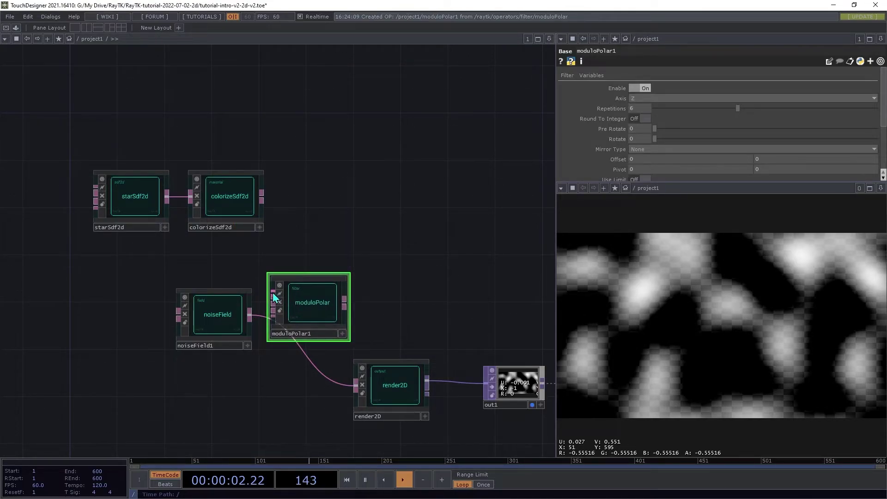
drag(274, 297, 249, 315)
drag(345, 306, 356, 385)
mouse_move(223, 308)
mouse_down()
mouse_move(212, 308)
mouse_move(211, 296)
mouse_up()
drag(326, 306, 314, 306)
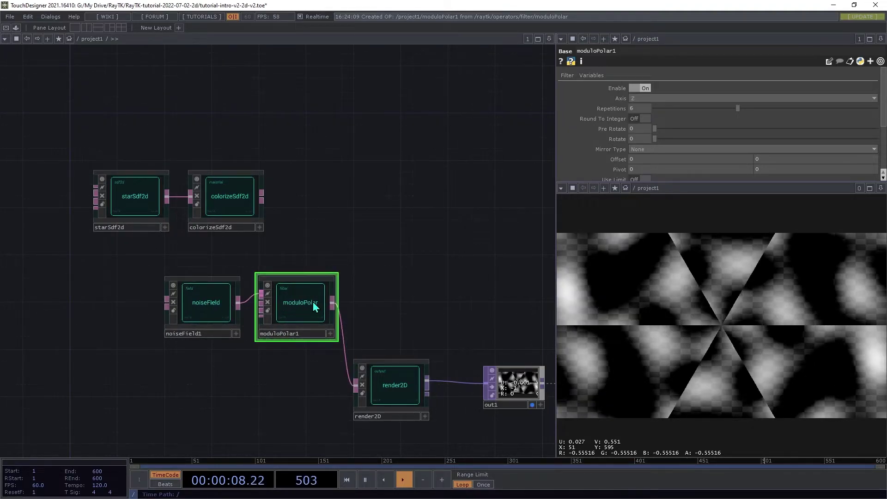
Set moduloPolar1's Mirror Type to Mirror and try adjusting Pre Rotate
click(644, 149)
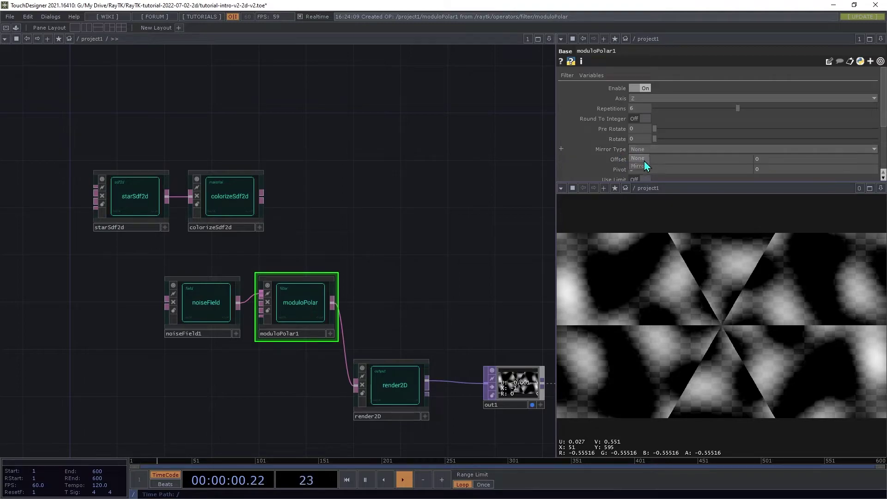
click(642, 166)
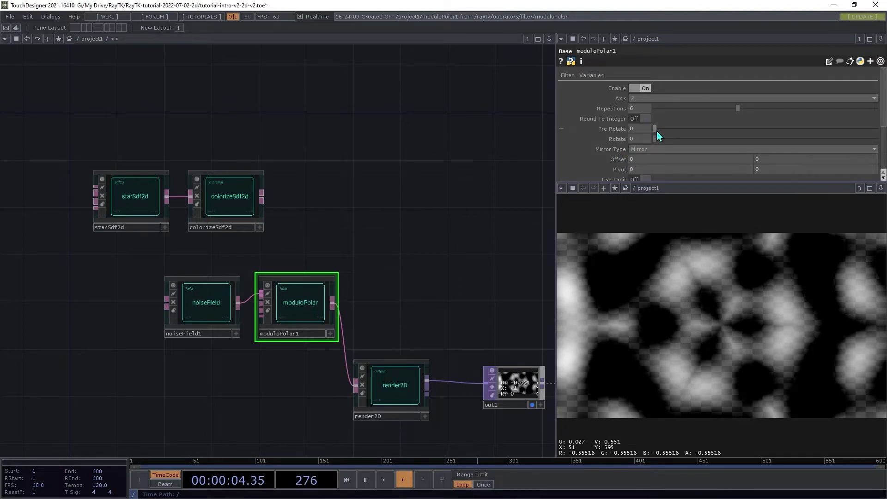
drag(655, 129, 644, 211)
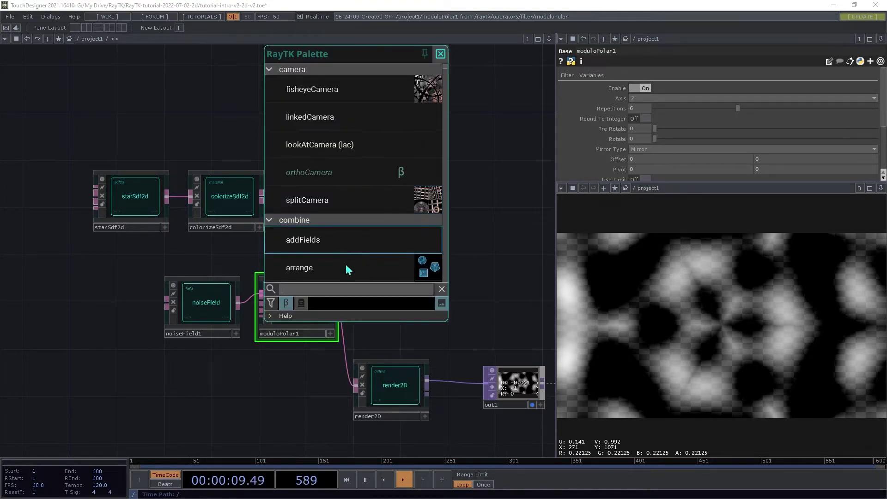
Add textureField1 with 2D coordinates and move it to the top of the network
scroll(342, 296, down, 10)
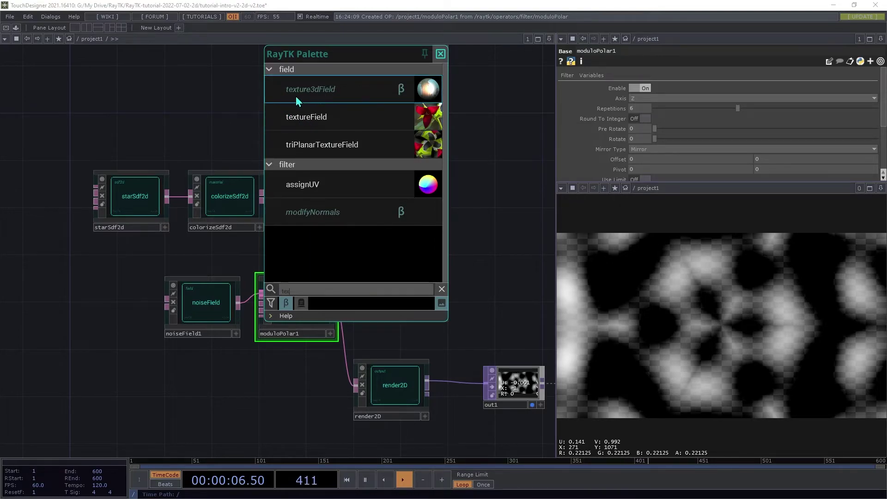
click(311, 118)
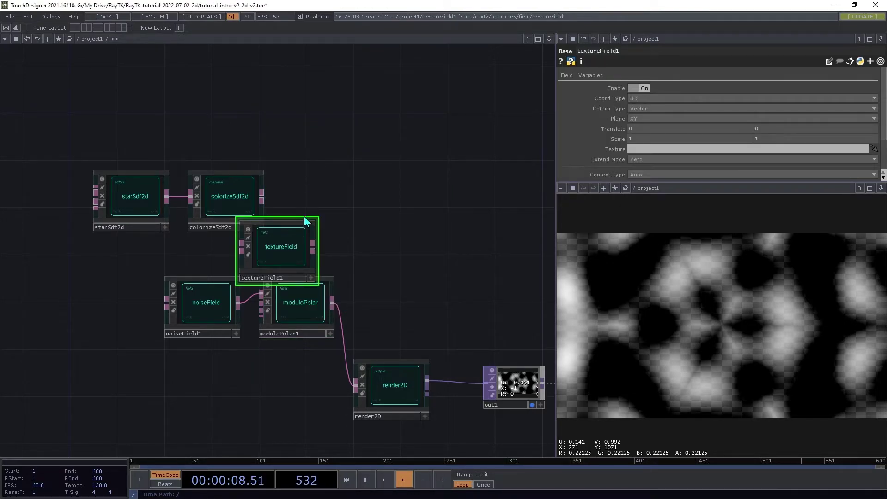
click(306, 219)
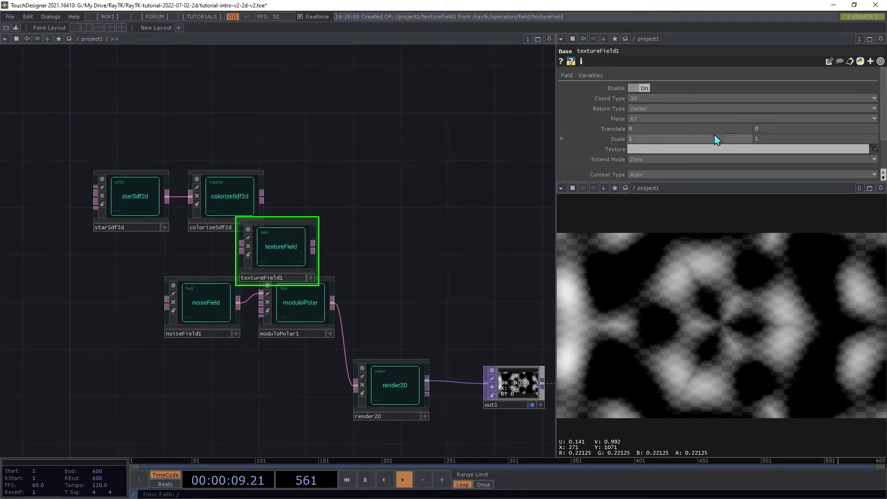
click(637, 99)
click(637, 115)
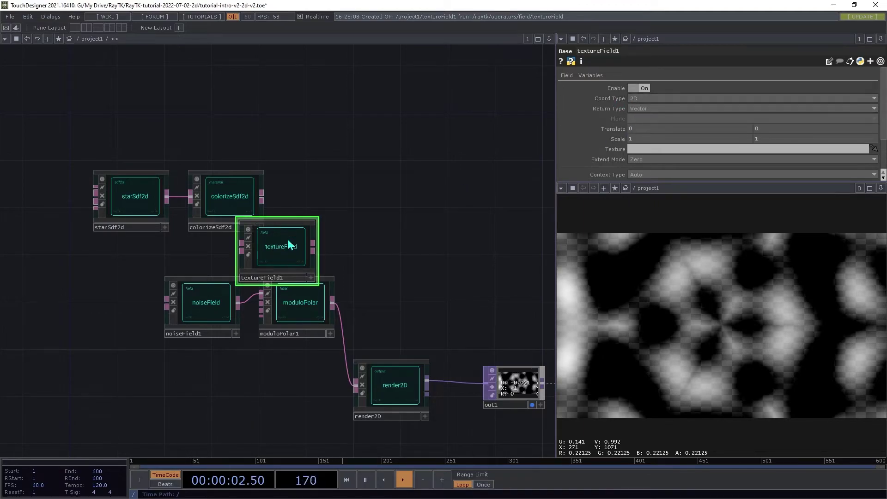
drag(280, 247, 228, 102)
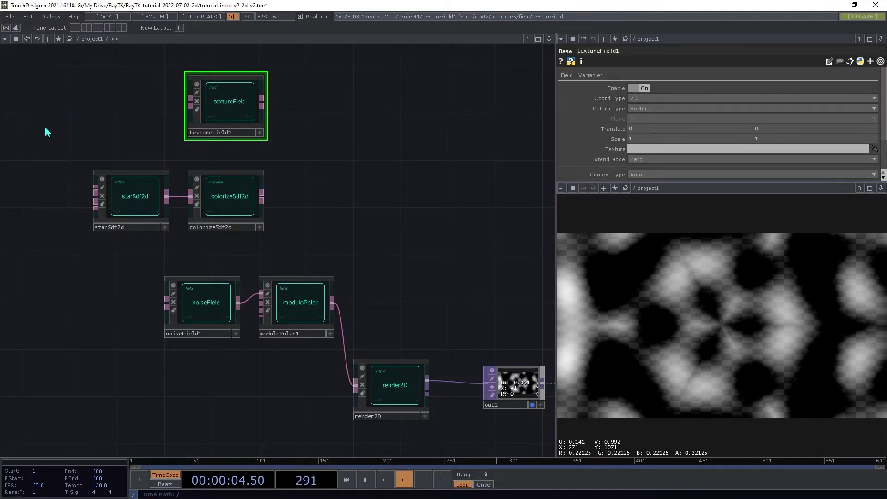
Add a Movie File In TOP at the left and load Trillium.jpg into it
key(Tab)
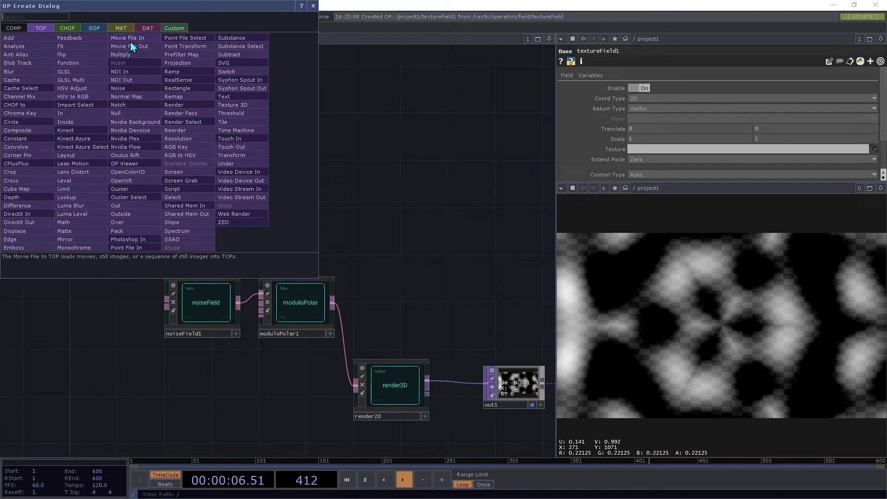
key(Escape)
click(61, 116)
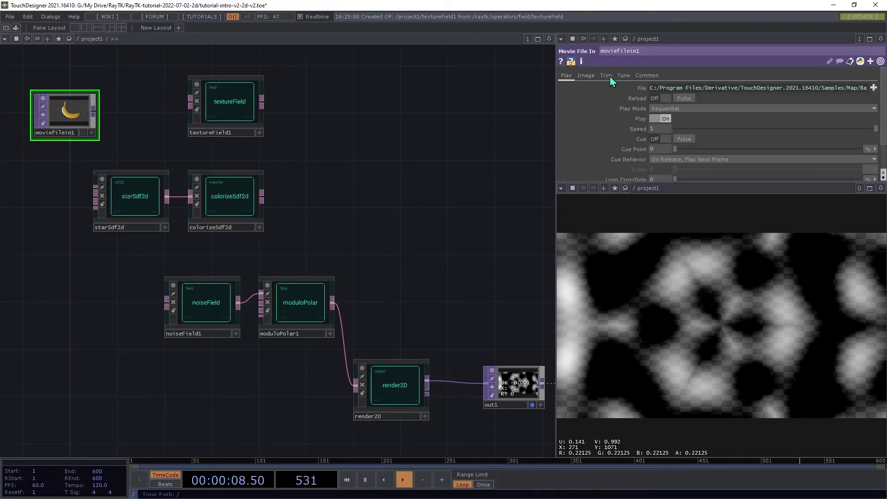
click(873, 87)
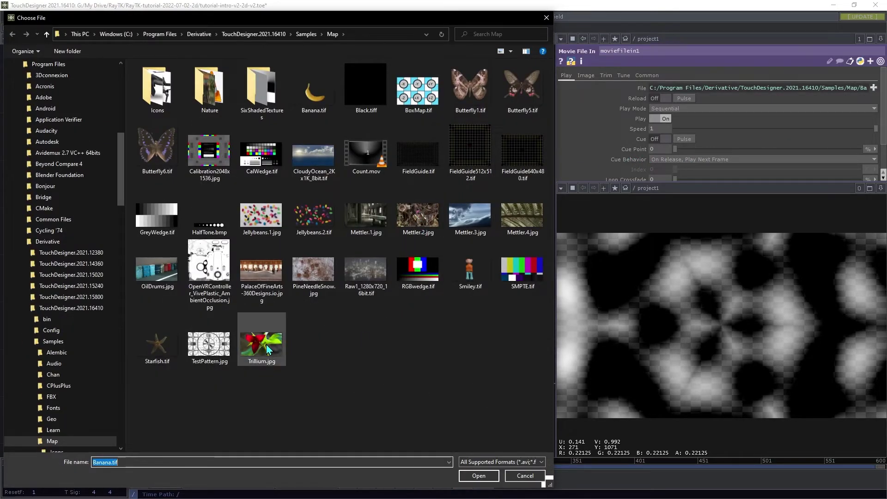
click(268, 349)
double_click(268, 350)
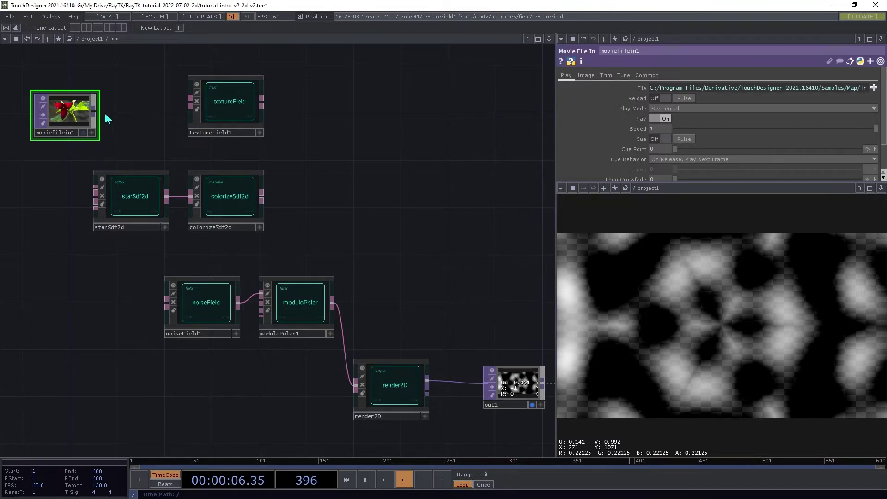
drag(94, 112, 129, 124)
Attach a null1 after moviefilein1 and use it as textureField1's texture
click(129, 123)
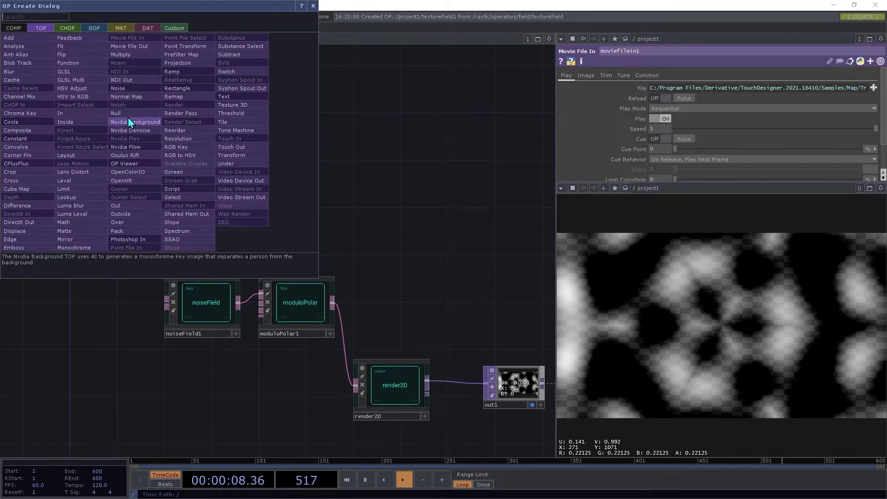
click(139, 118)
click(143, 115)
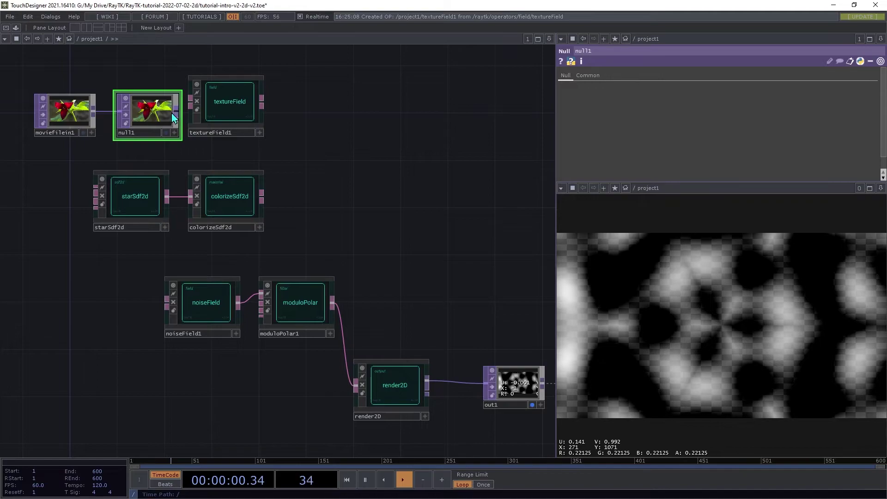
drag(164, 115, 237, 100)
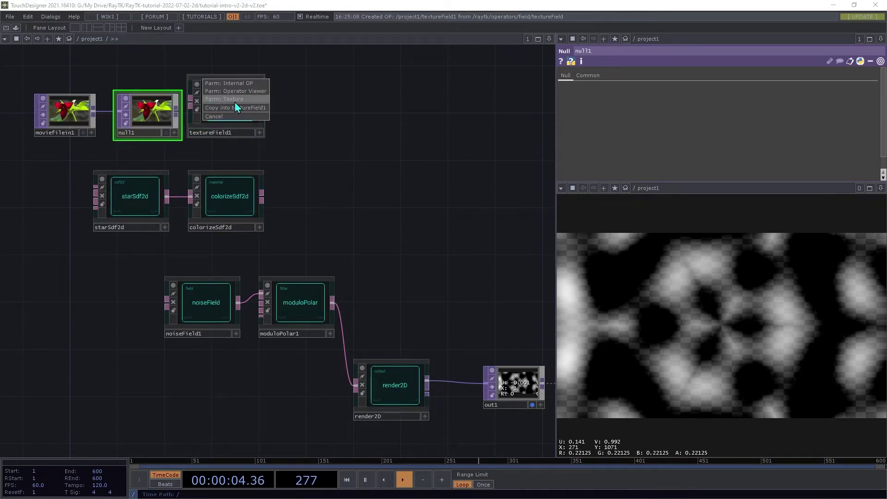
click(225, 100)
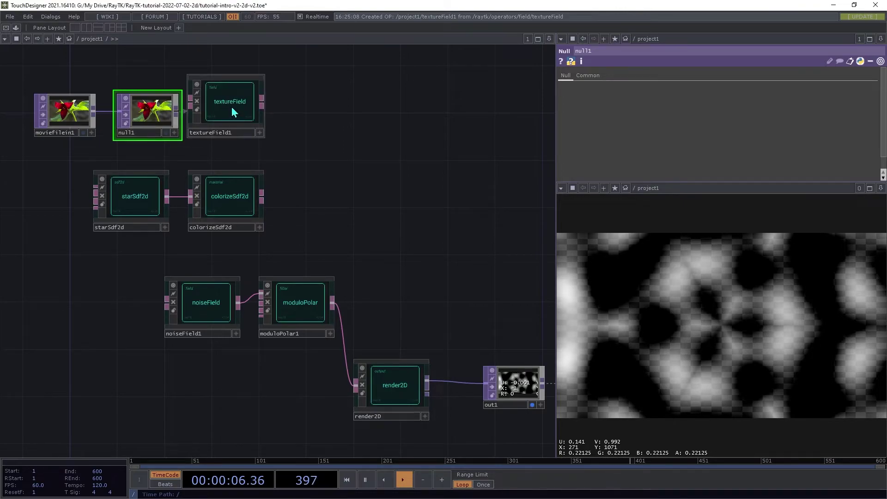
Wire textureField1 into render2D and set its Scale to 3.6 by 2
drag(231, 107, 248, 118)
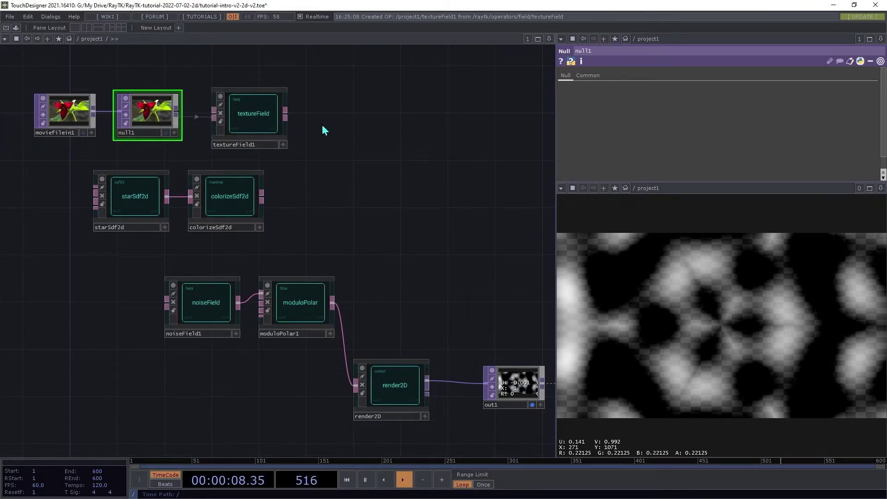
click(286, 114)
click(355, 391)
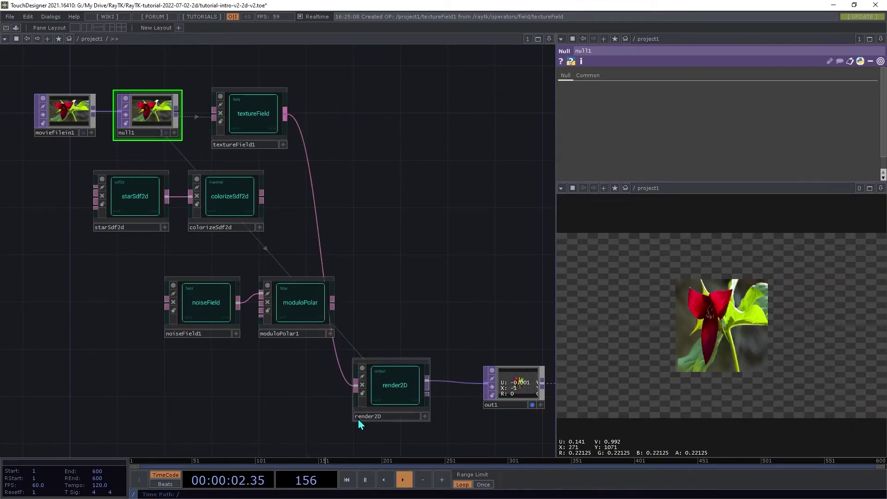
click(250, 106)
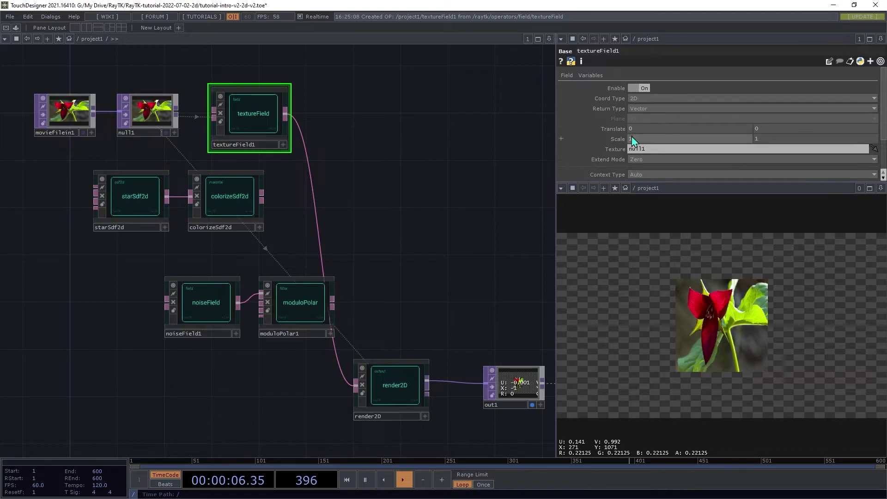
mouse_move(633, 140)
mouse_down()
mouse_move(735, 141)
mouse_move(645, 140)
mouse_up()
mouse_move(762, 142)
mouse_down()
mouse_move(760, 126)
mouse_move(764, 143)
mouse_up()
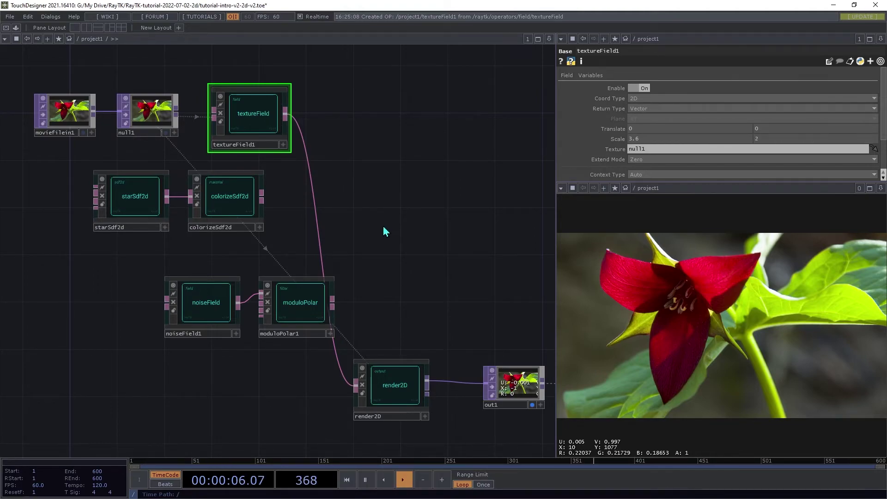
Feed textureField1 into moduloPolar1, connect moduloPolar1 to render2D, and set Extend Mode to Mirror
drag(262, 299, 287, 115)
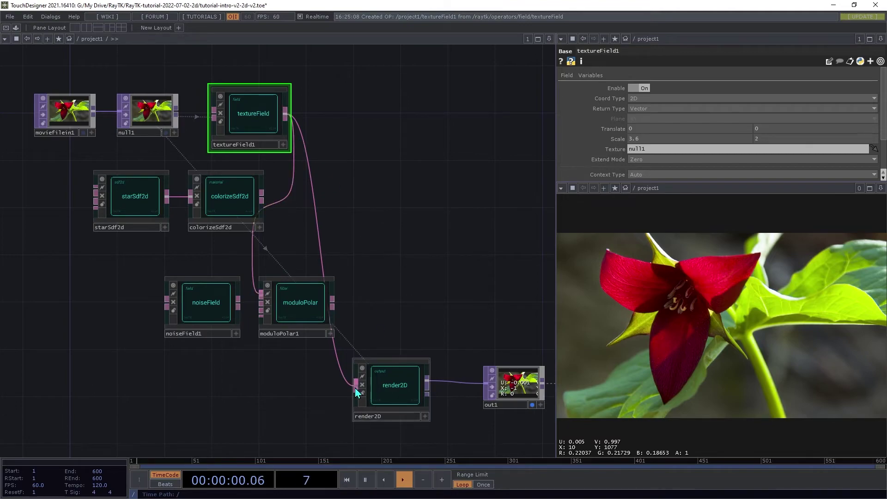
drag(356, 385, 340, 317)
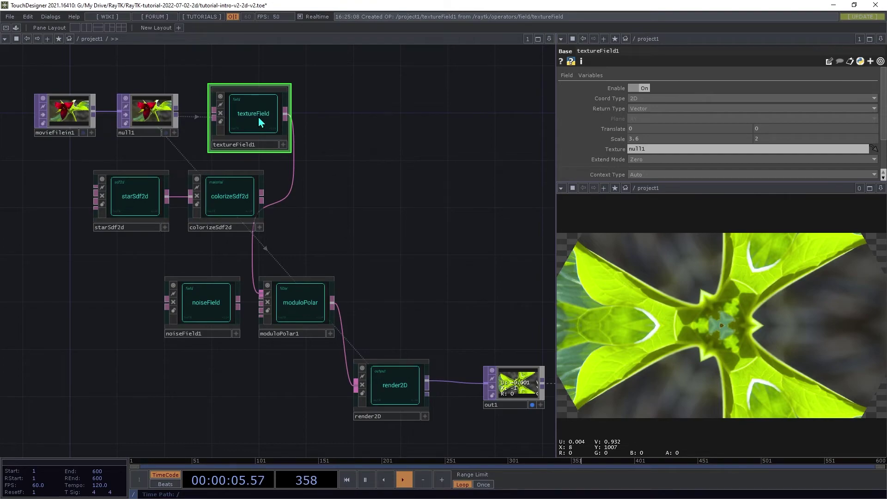
click(635, 160)
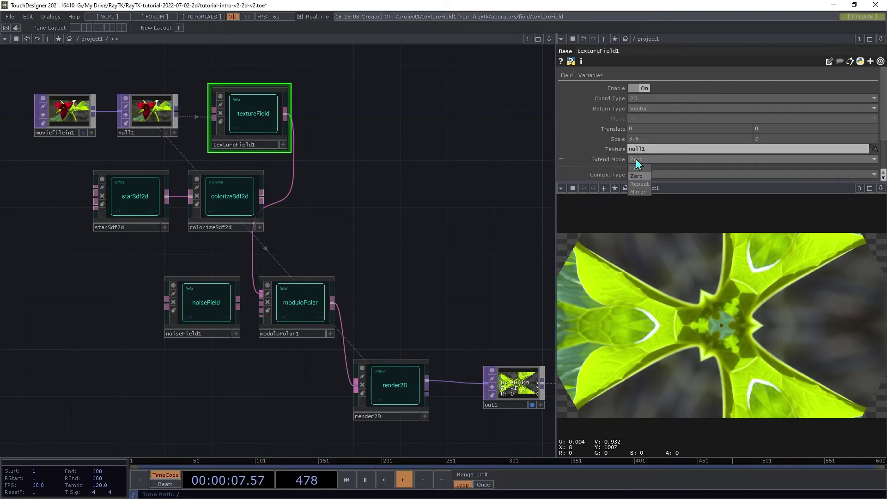
click(638, 191)
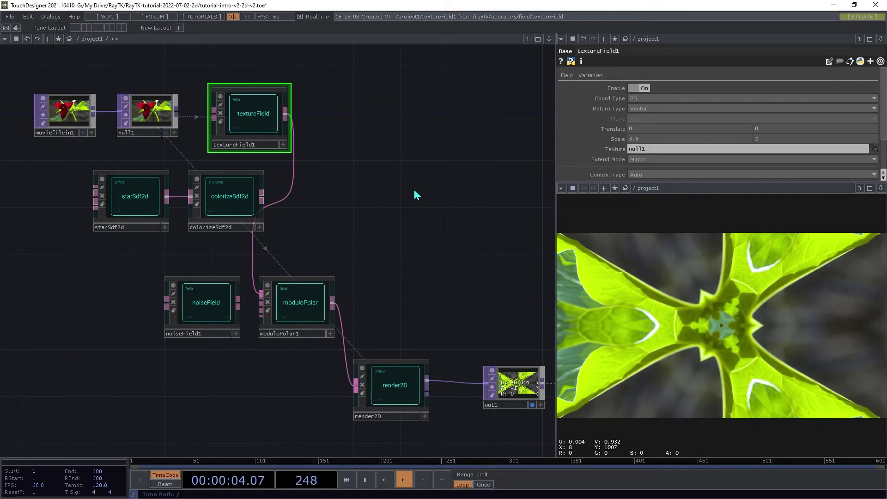
Insert a RayTK scale1 between moduloPolar1 and render2D with Uniform Scale 0.1
click(395, 394)
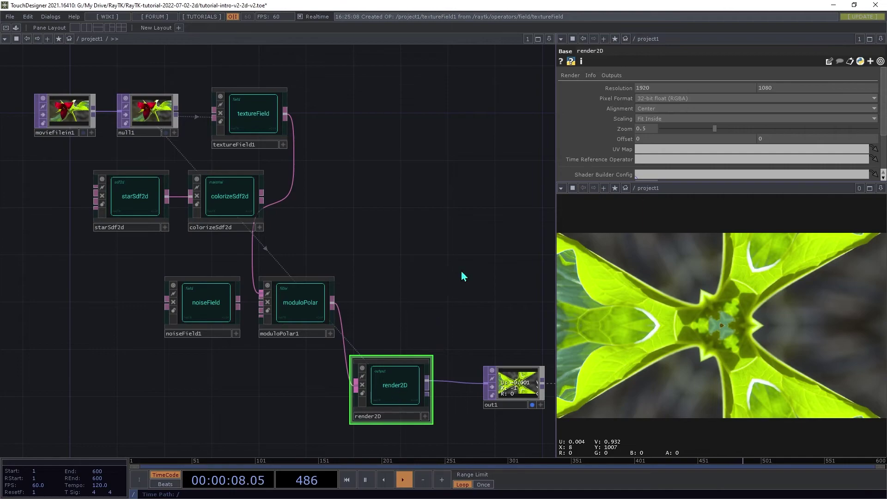
key(alt+r)
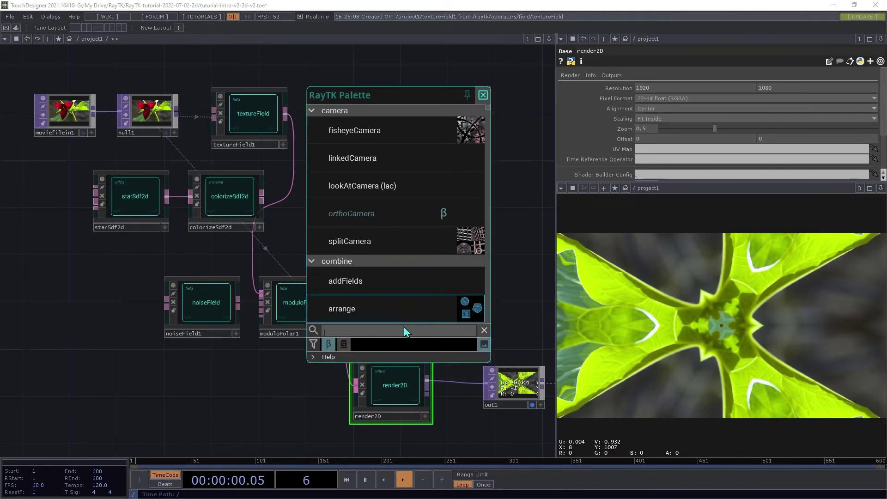
text(sc)
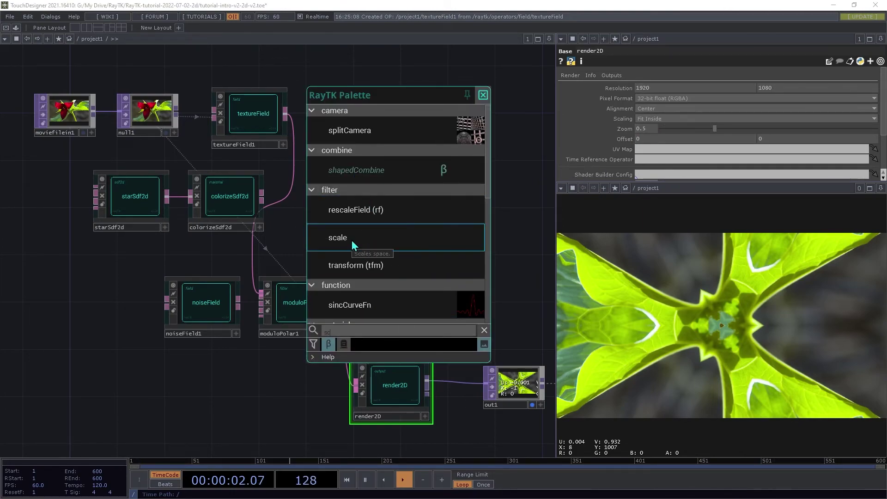
click(353, 244)
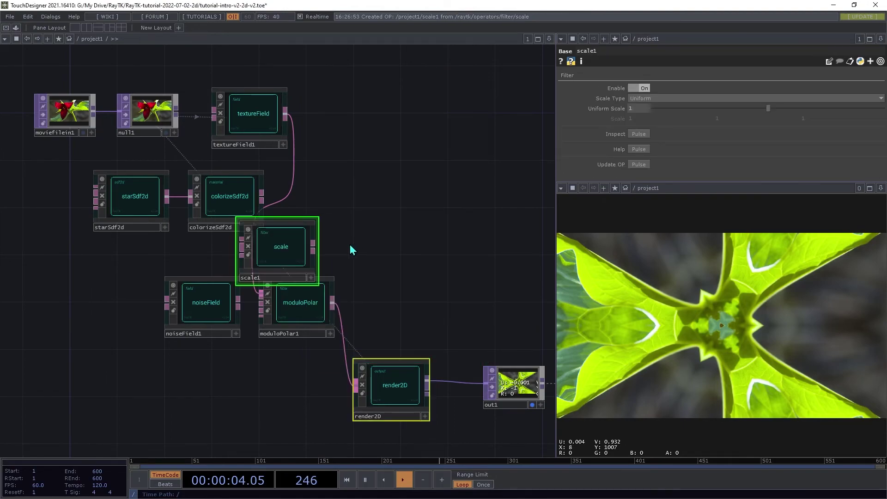
click(280, 248)
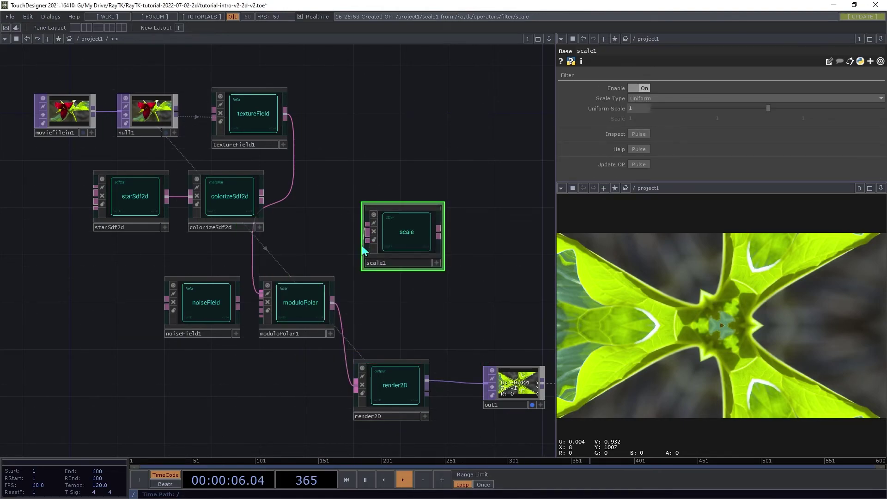
drag(367, 228, 333, 303)
drag(360, 381, 411, 305)
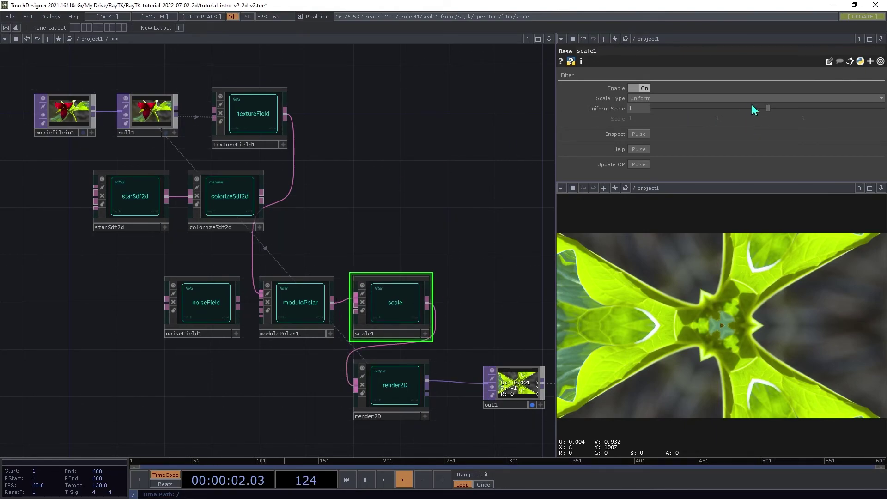
drag(647, 111, 639, 93)
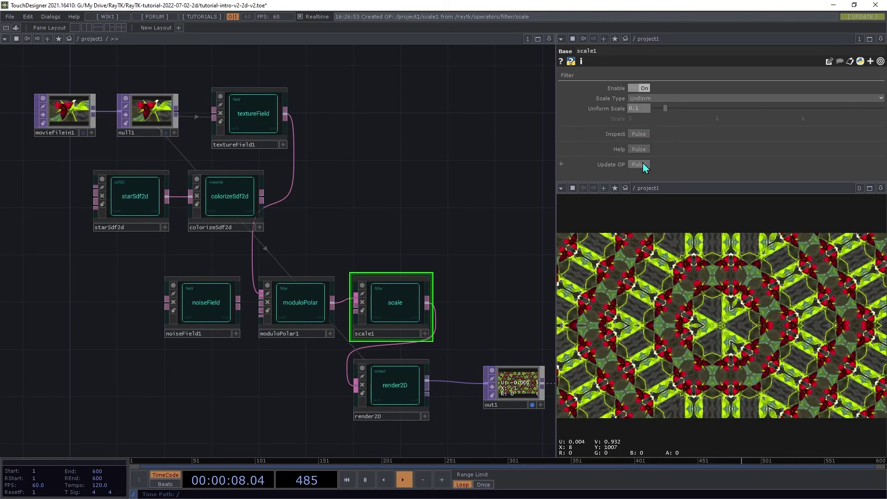